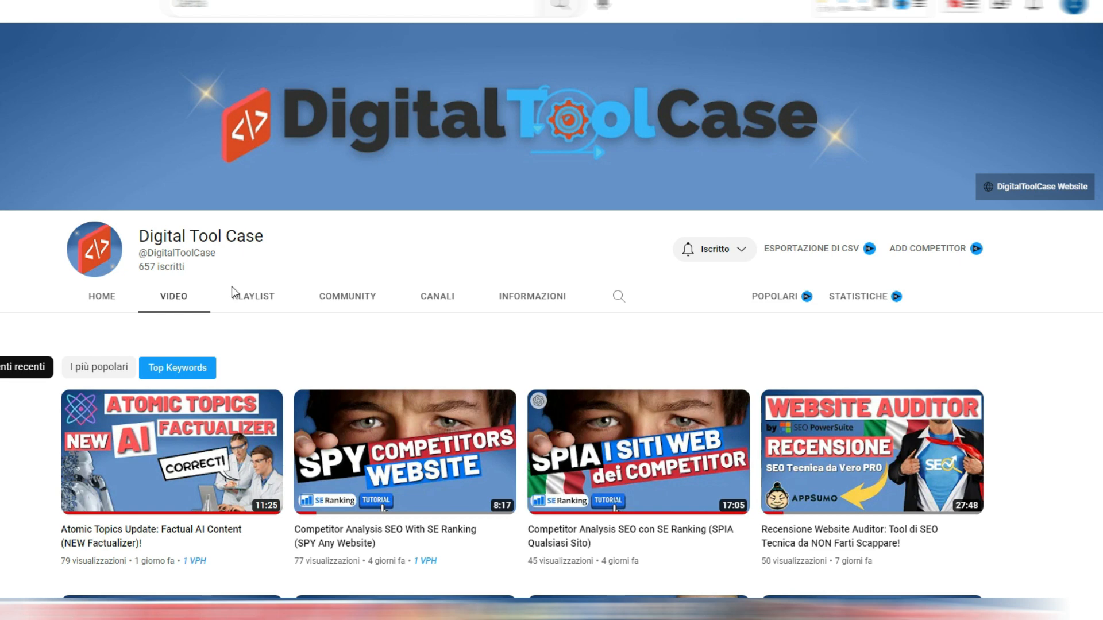
# Find the video "Breakdance Builder: The 13 Features I Like The Most!" among the channel's uploads and open it
pyautogui.click(266, 300)
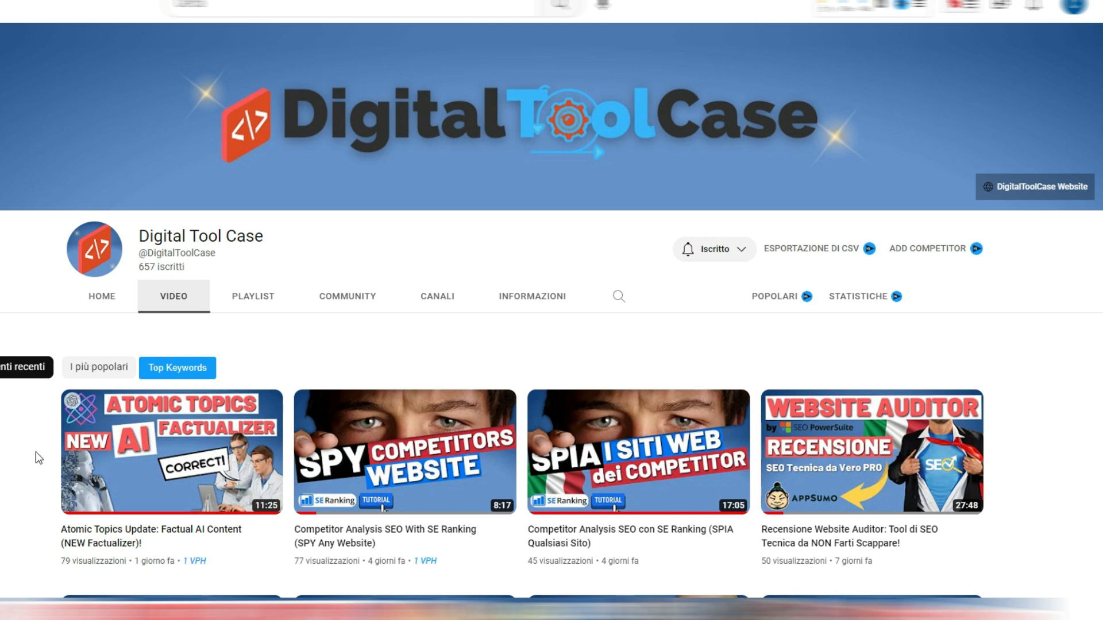
pyautogui.scroll(-6, 35, 452)
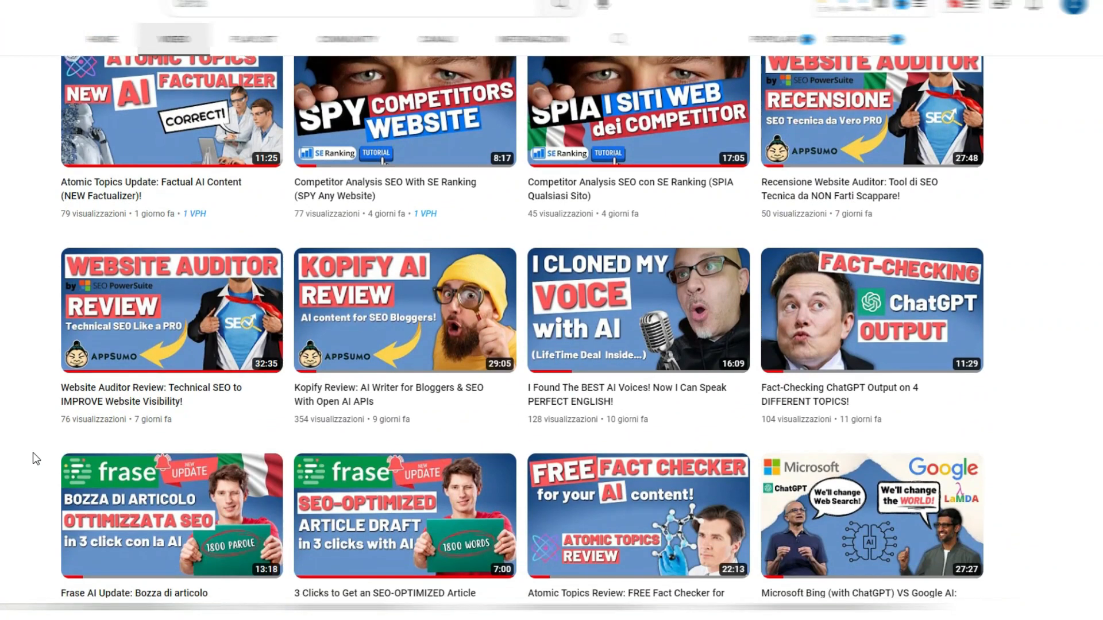
pyautogui.scroll(-5, 33, 452)
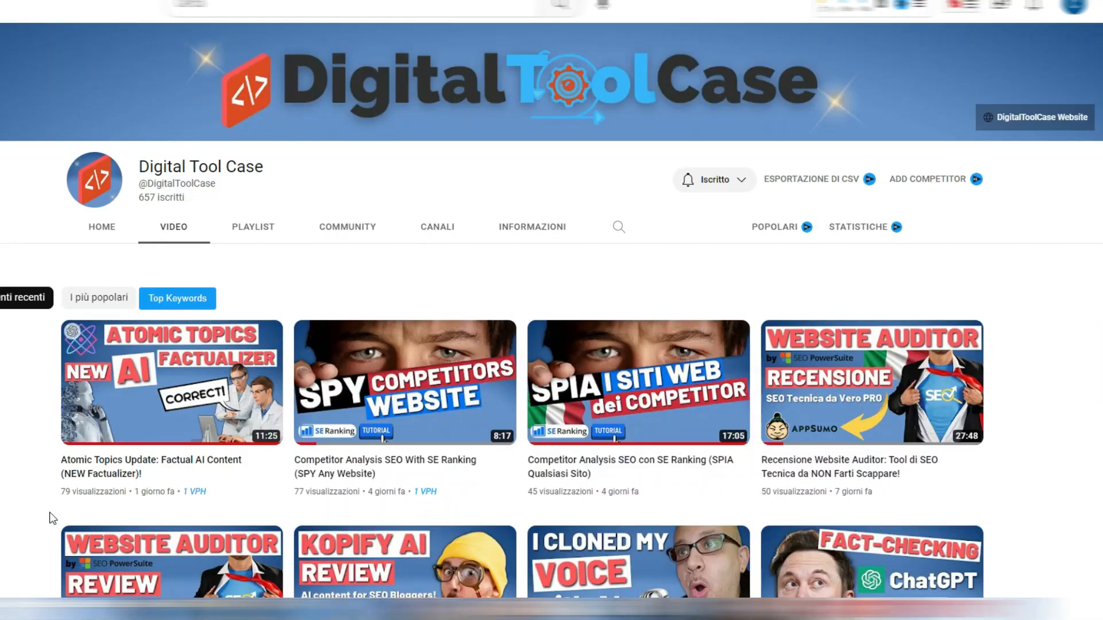
pyautogui.scroll(-3, 520, 500)
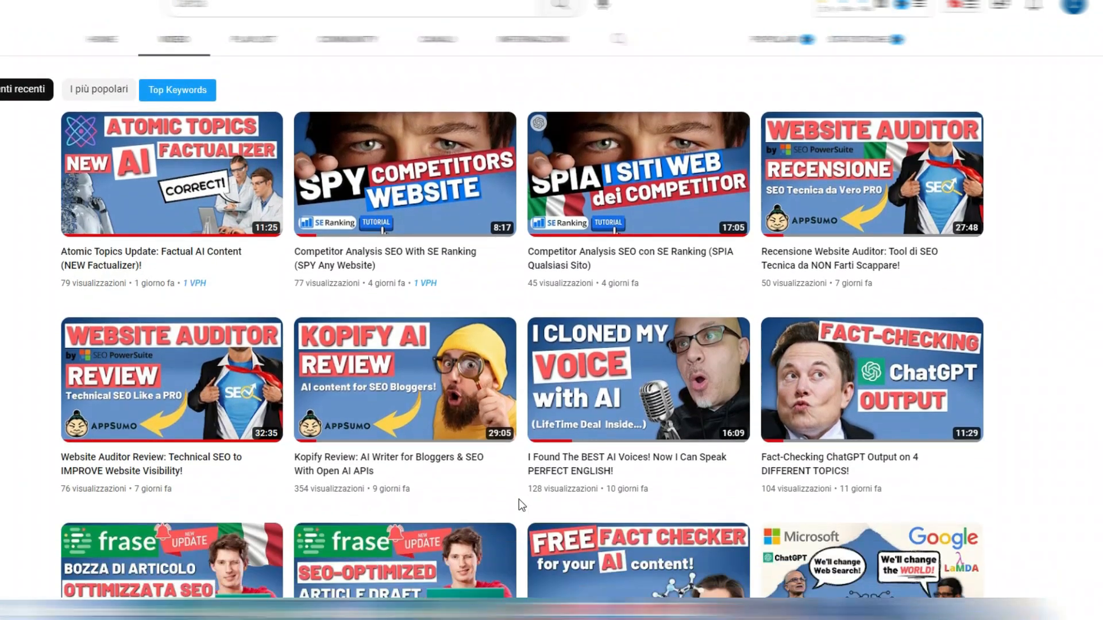
pyautogui.scroll(-3, 519, 499)
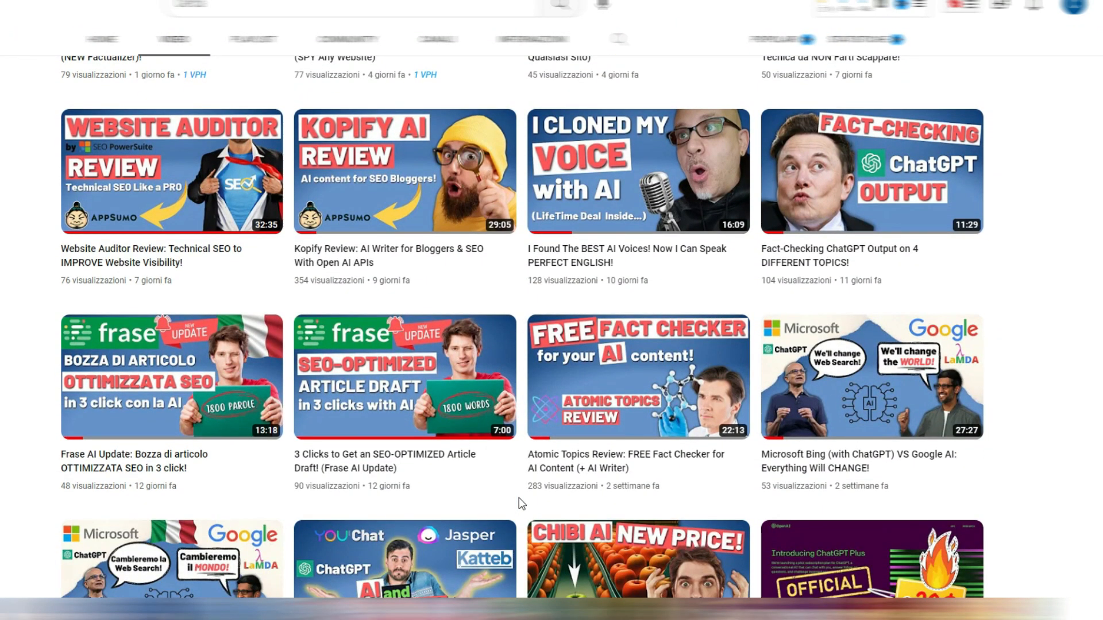
pyautogui.scroll(-15, 519, 498)
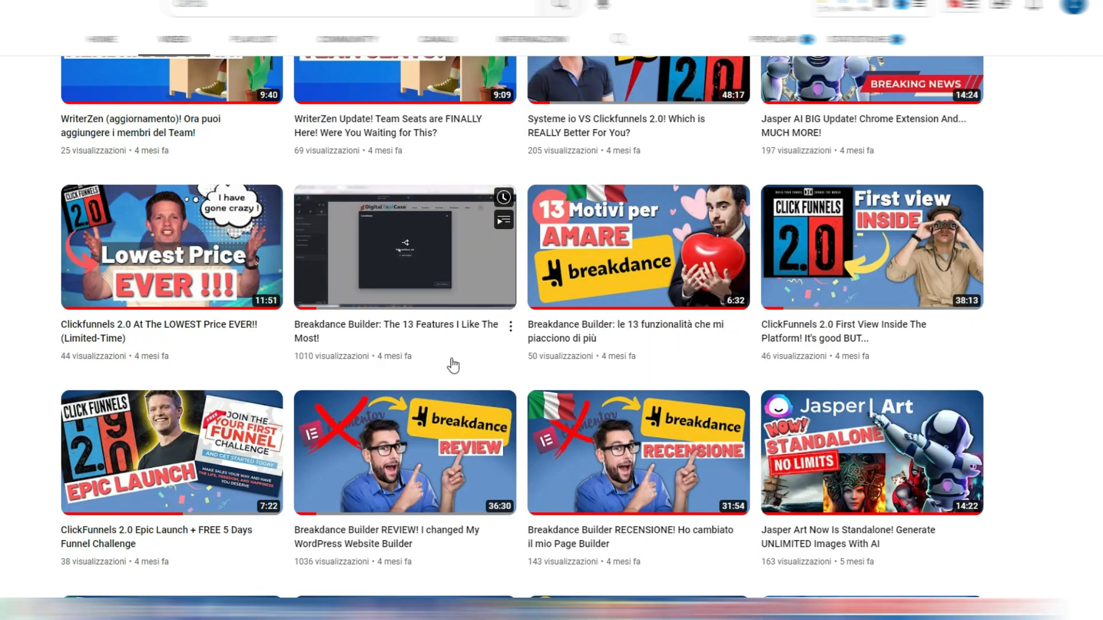
pyautogui.click(439, 327)
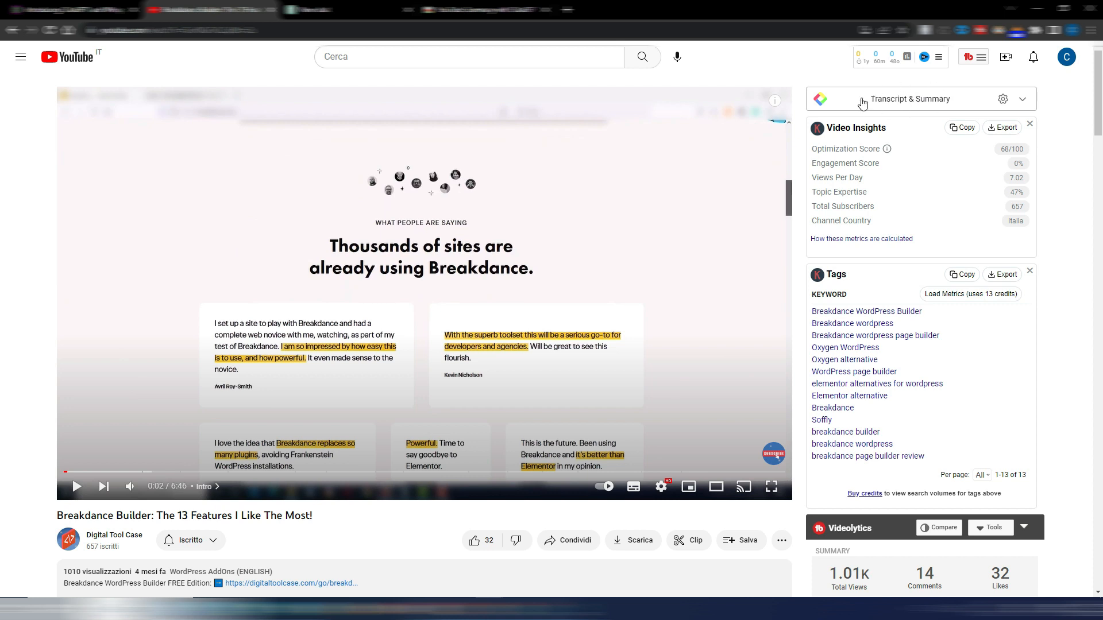
# Expand the video's Transcript & Summary and send the transcript to ChatGPT for a summary
pyautogui.click(917, 101)
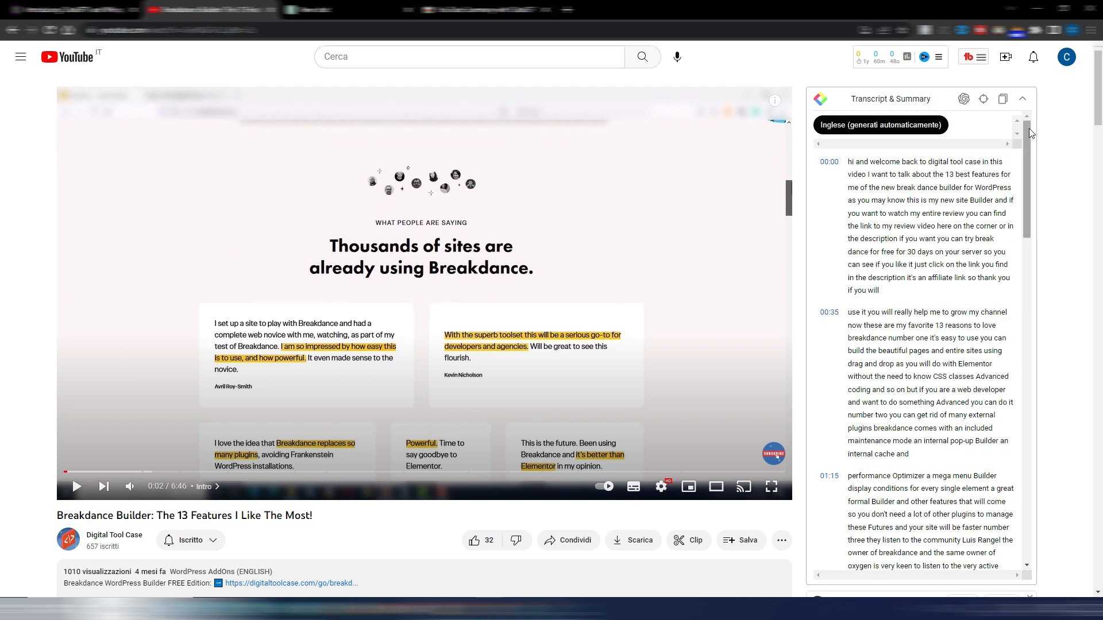
pyautogui.moveTo(1029, 128)
pyautogui.mouseDown()
pyautogui.moveTo(1040, 384)
pyautogui.moveTo(1048, 127)
pyautogui.mouseUp()
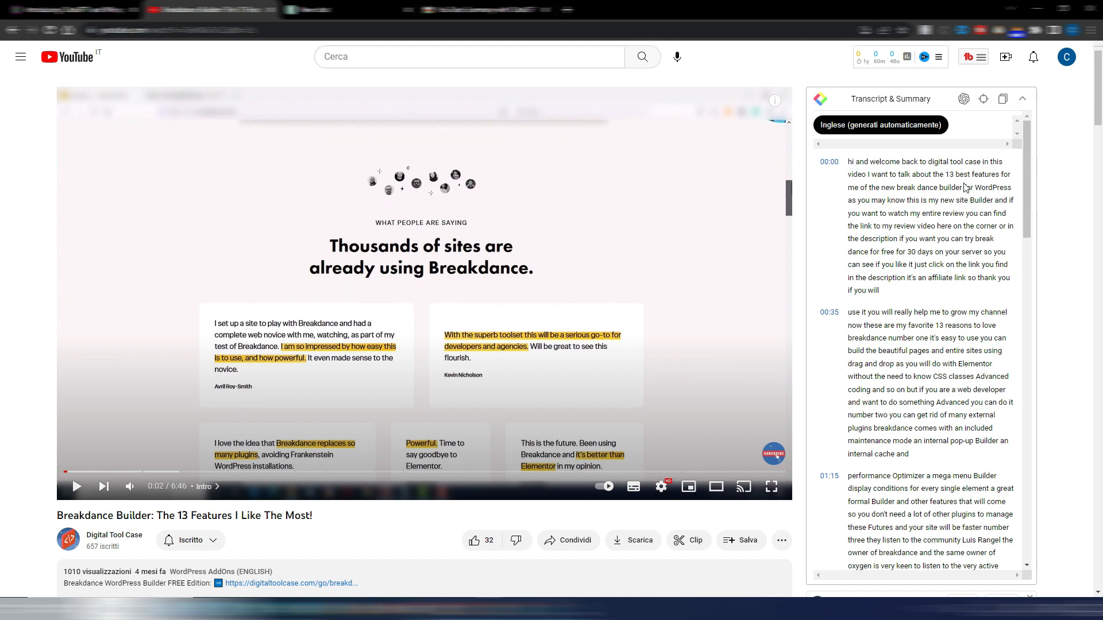
pyautogui.click(786, 545)
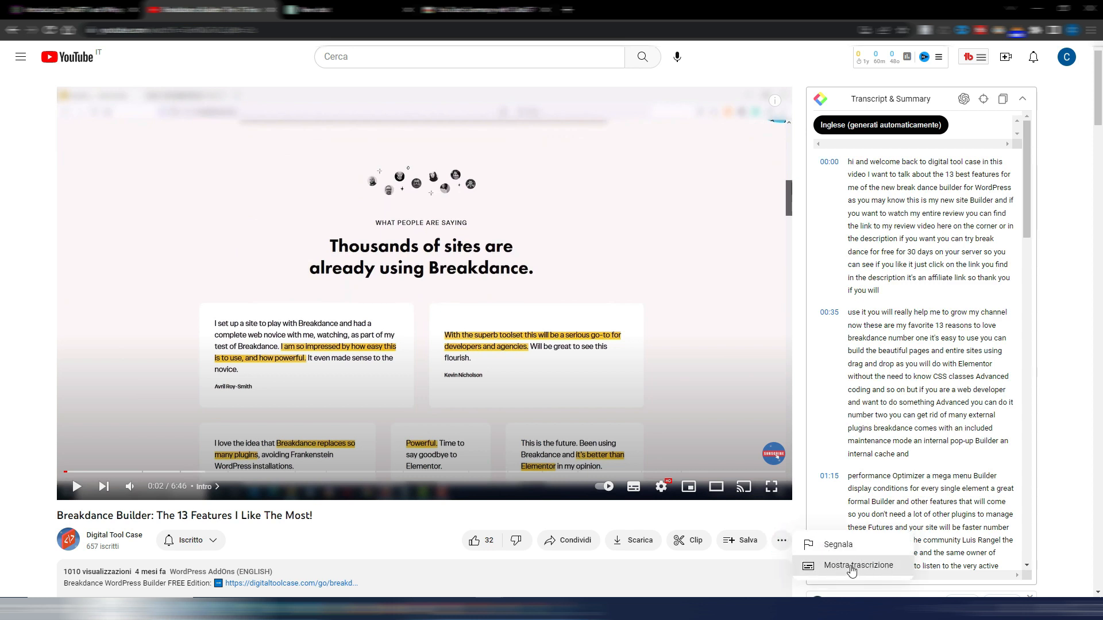
pyautogui.click(791, 513)
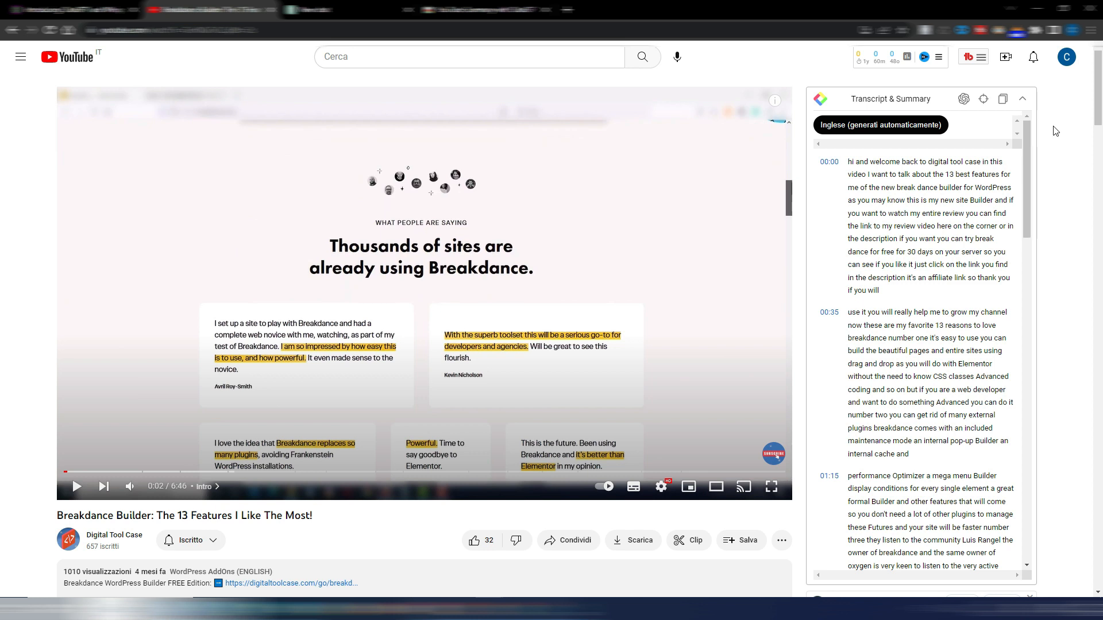
pyautogui.click(964, 100)
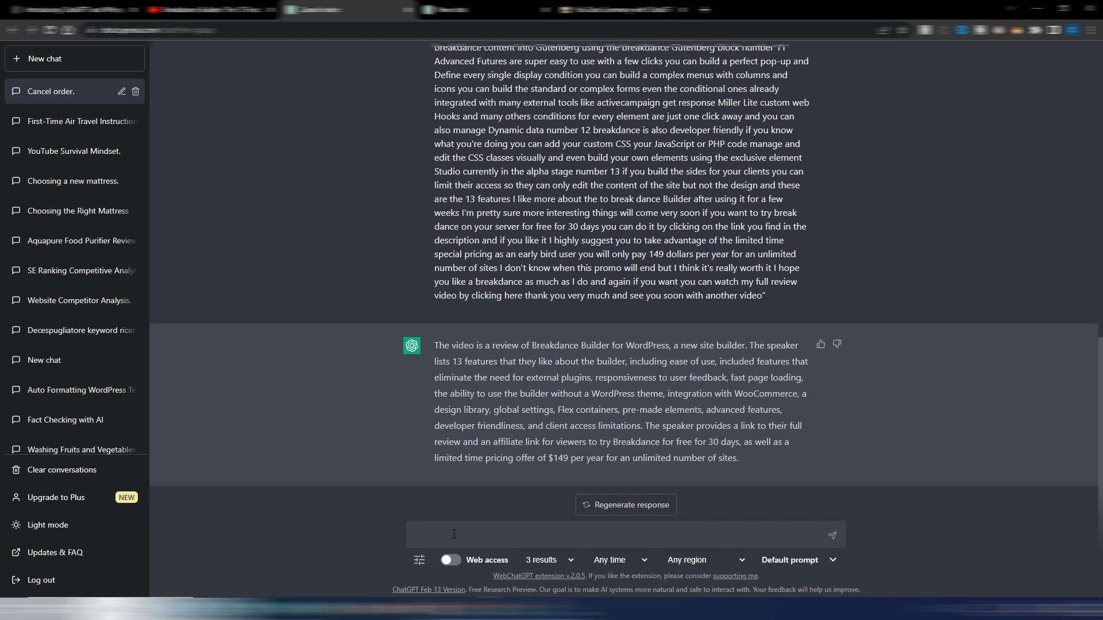
# Send ChatGPT the prompt "now create an outline for a blog article based on all the previous information"
pyautogui.click(454, 534)
pyautogui.write('now create an outline for a blog article based on all the previous information')
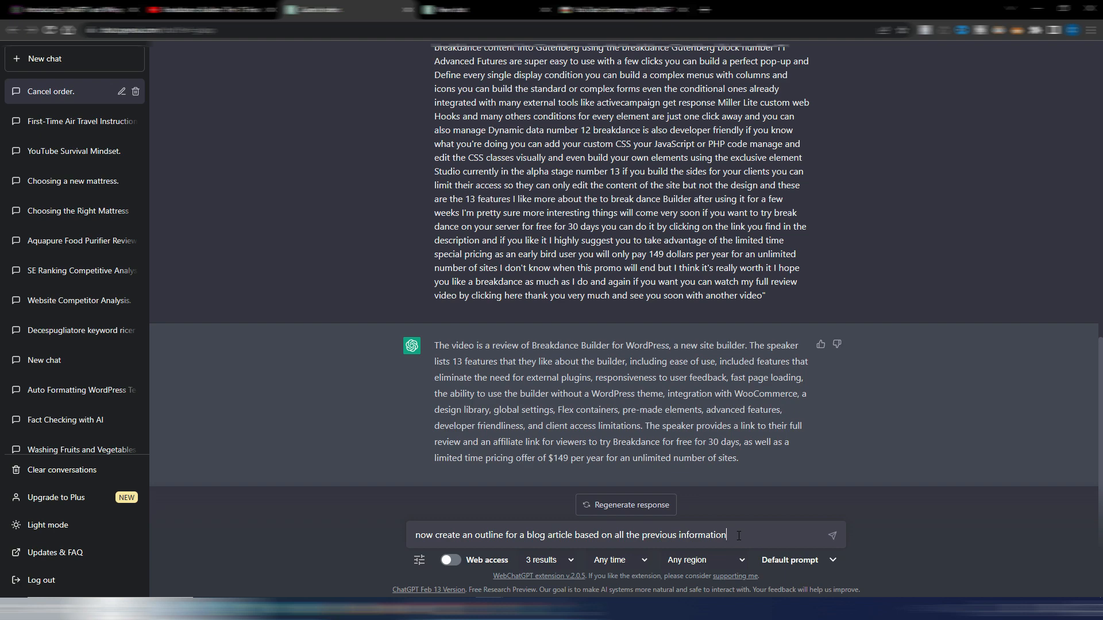
pyautogui.press('Return')
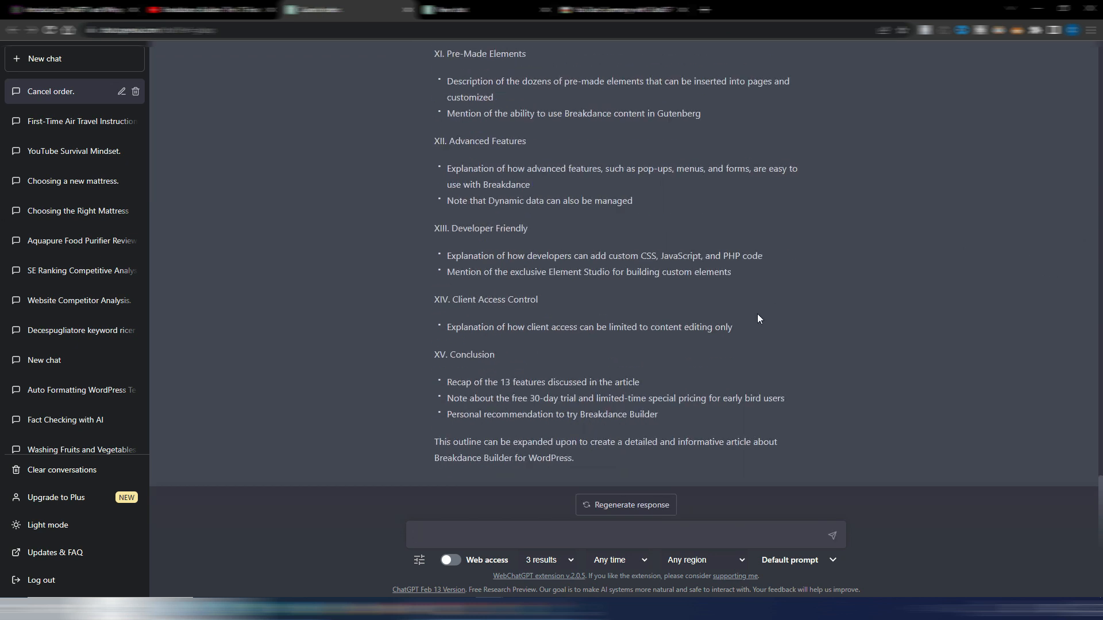
# Read through the sections of the generated blog article outline for Breakdance Builder
pyautogui.scroll(8, 815, 329)
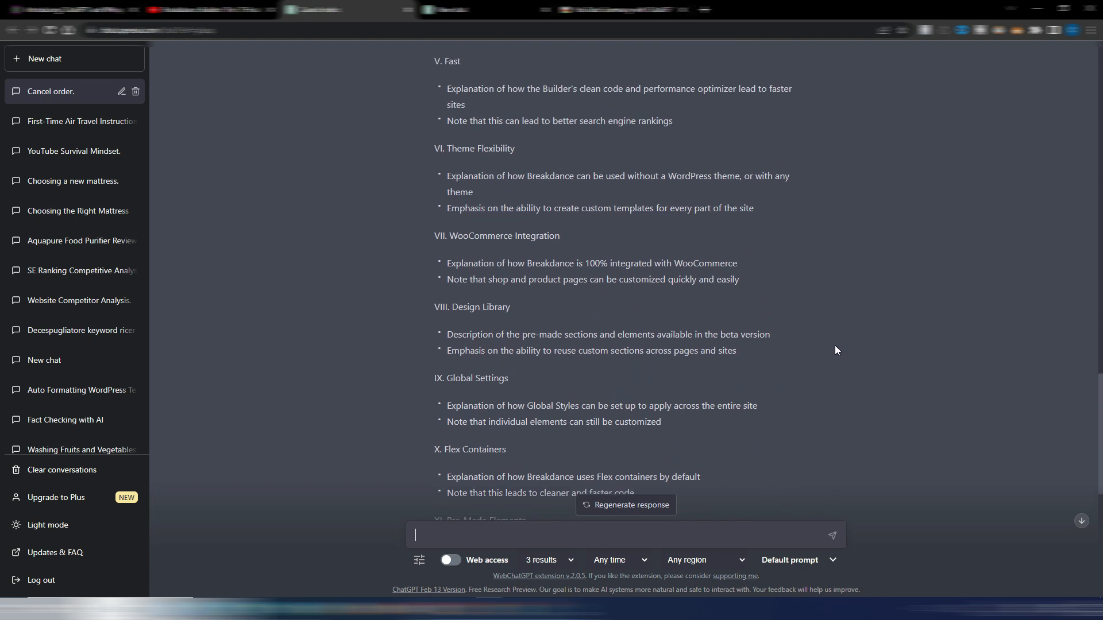
pyautogui.scroll(7, 835, 350)
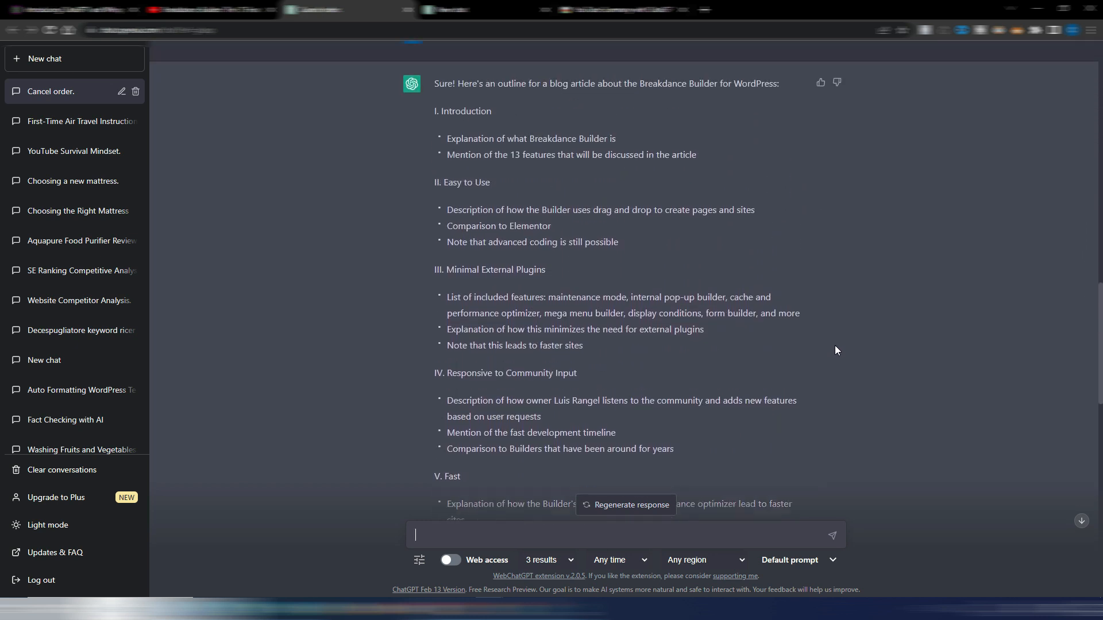
pyautogui.scroll(3, 836, 350)
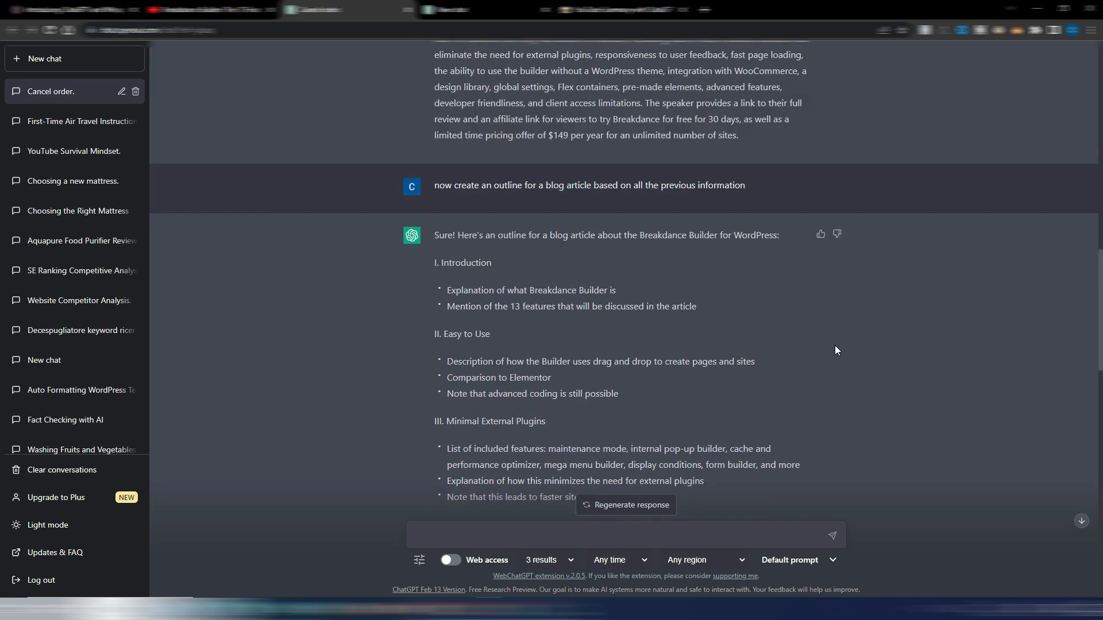
pyautogui.scroll(-3, 816, 340)
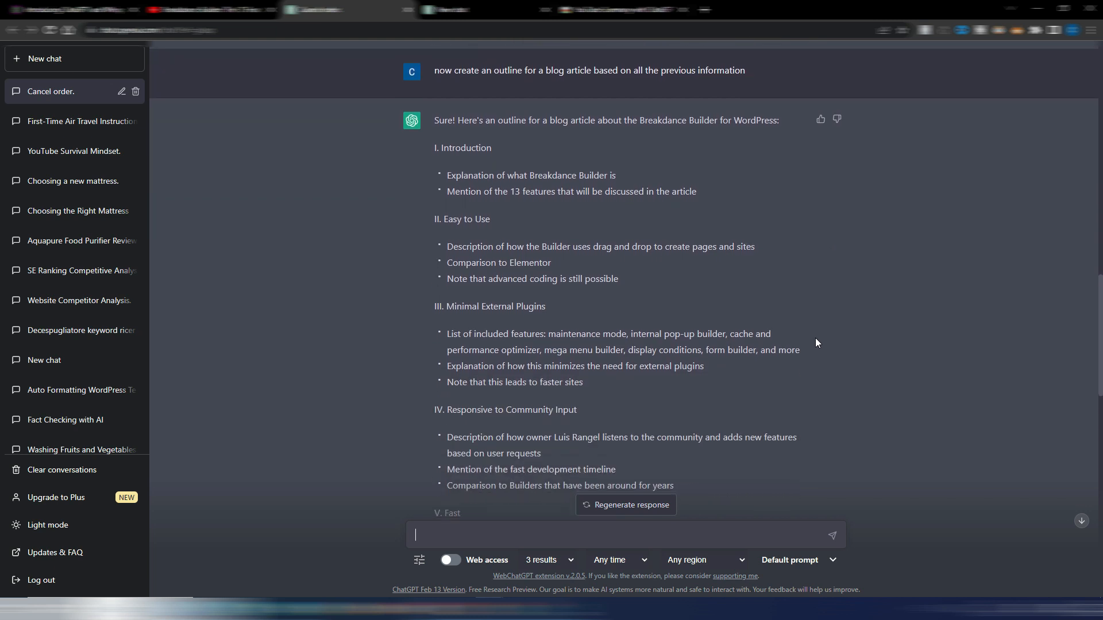
pyautogui.scroll(-5, 815, 339)
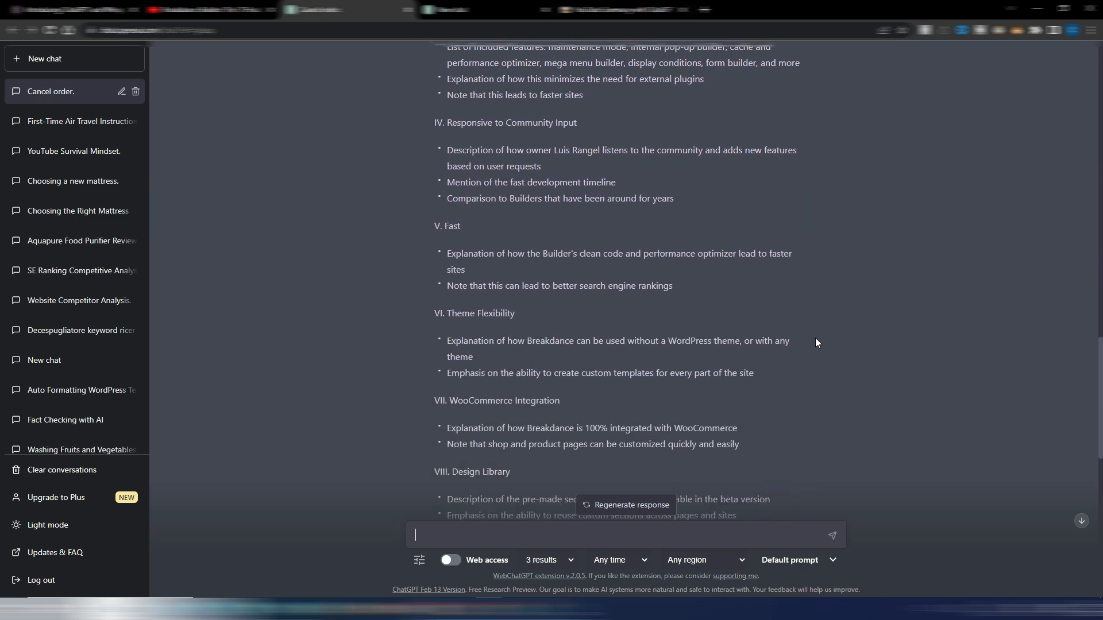
pyautogui.scroll(-2, 816, 343)
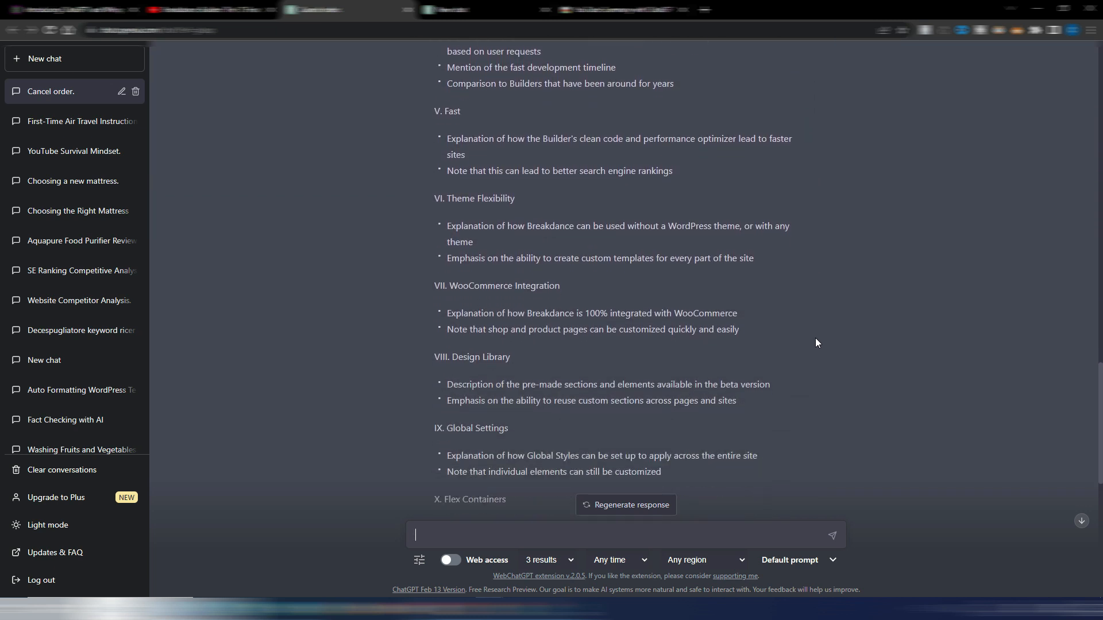
pyautogui.scroll(-2, 816, 343)
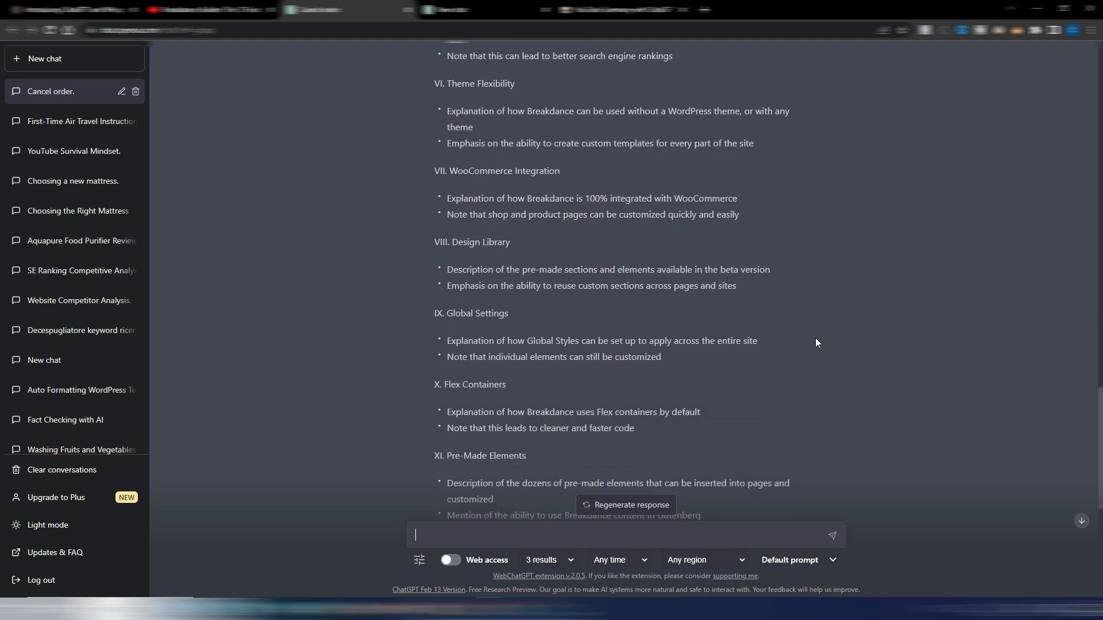
pyautogui.scroll(-3, 815, 343)
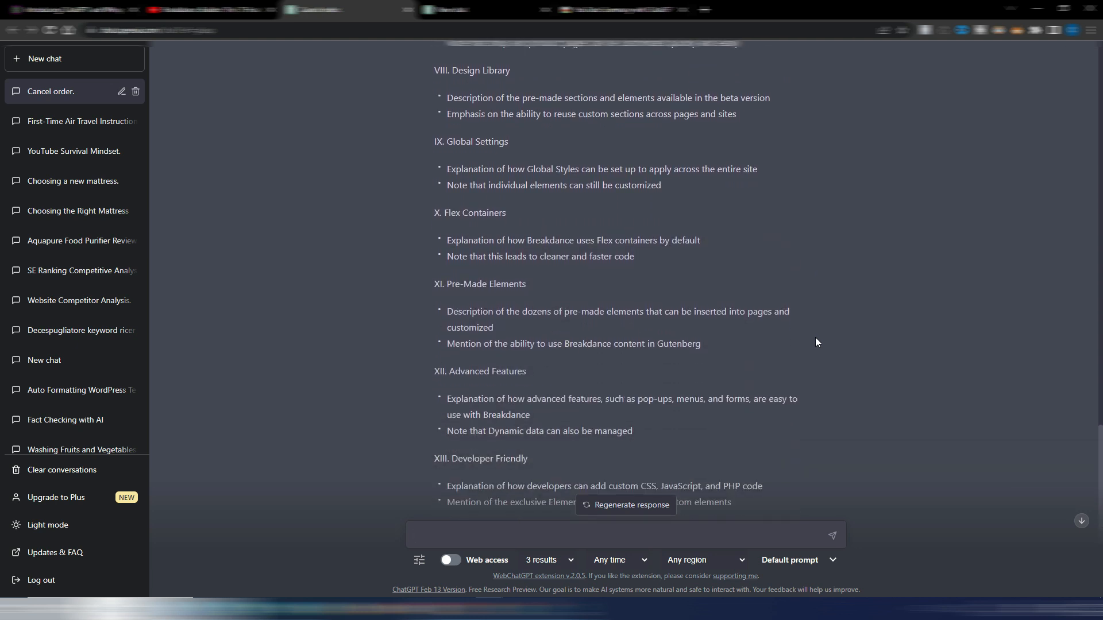
pyautogui.scroll(8, 816, 342)
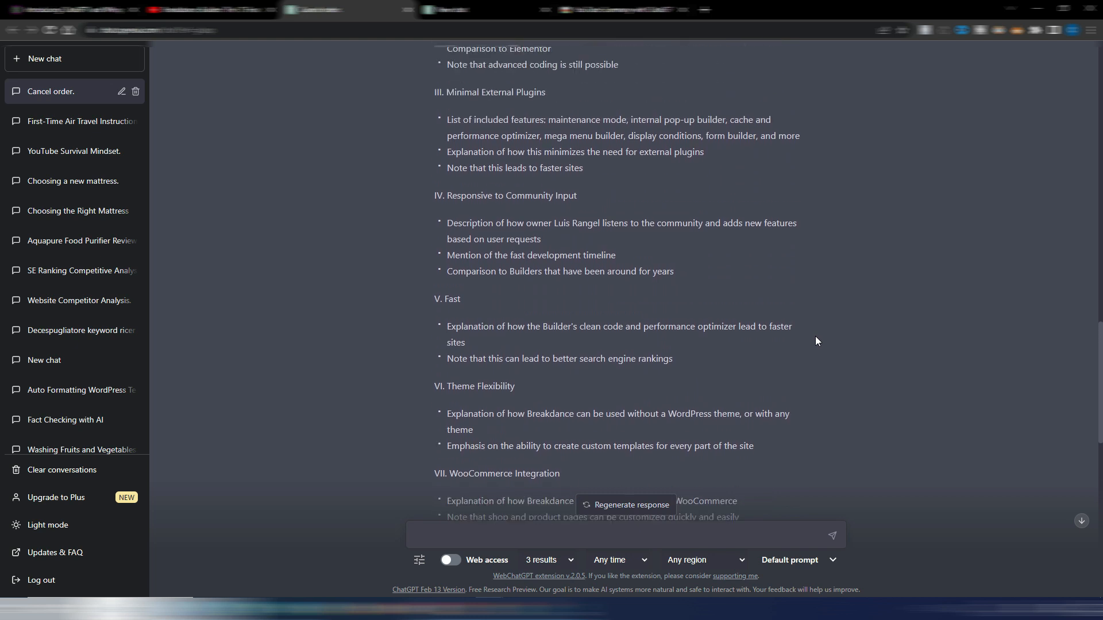
pyautogui.scroll(4, 816, 341)
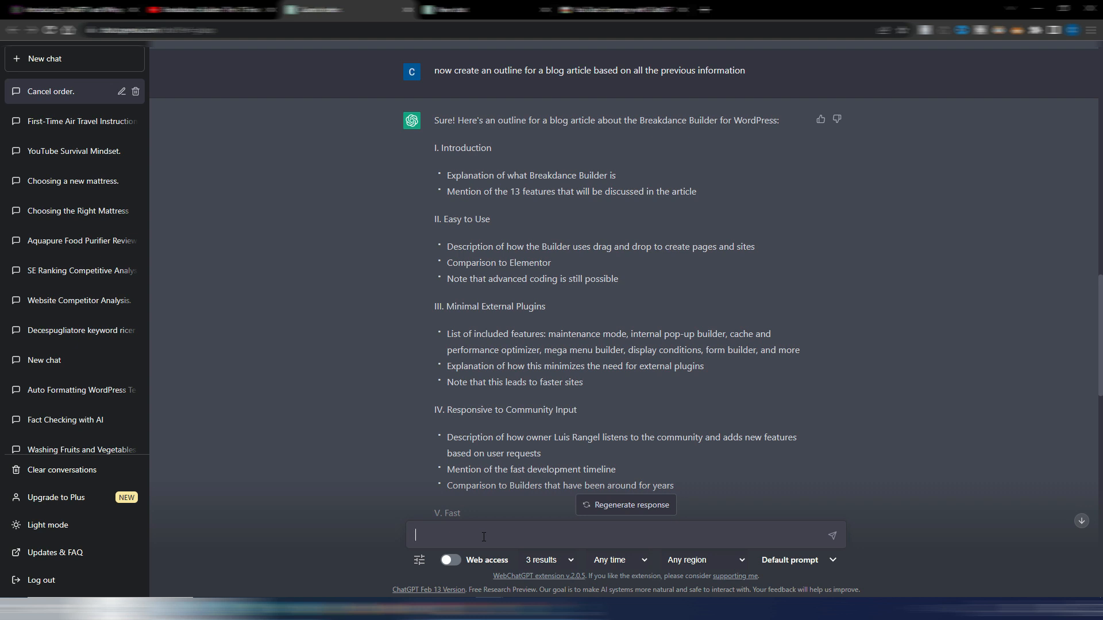
# Submit the prompt "generate the introduction of the article:" followed by the outline's "I. Introduction" section with its two bullet points
pyautogui.click(484, 537)
pyautogui.write('generate the introduction of the article:')
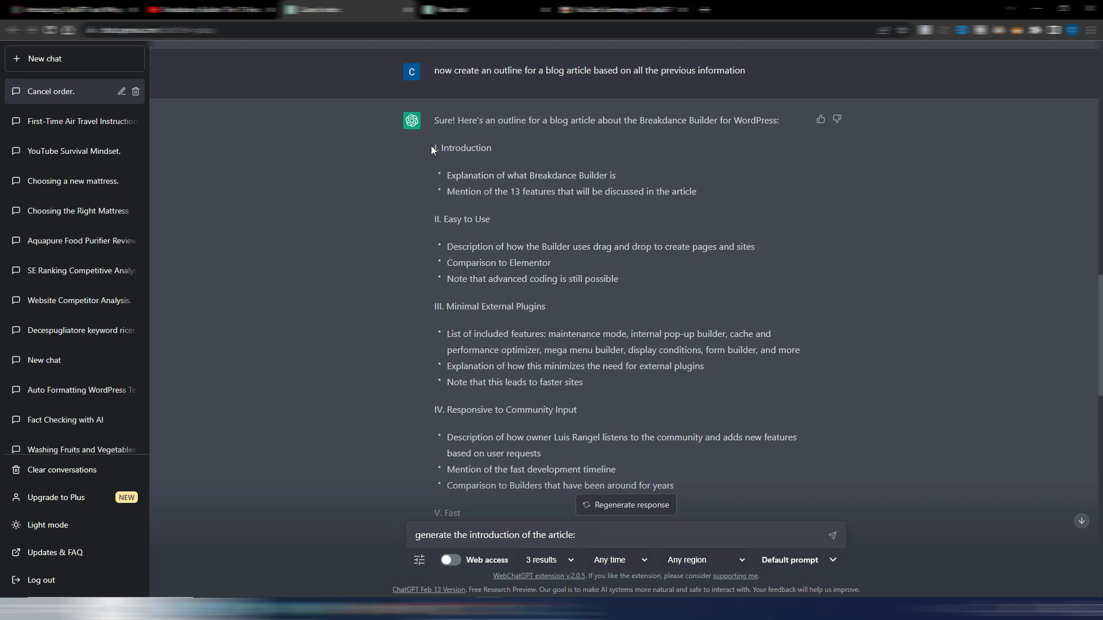
pyautogui.moveTo(432, 147); pyautogui.dragTo(704, 190)
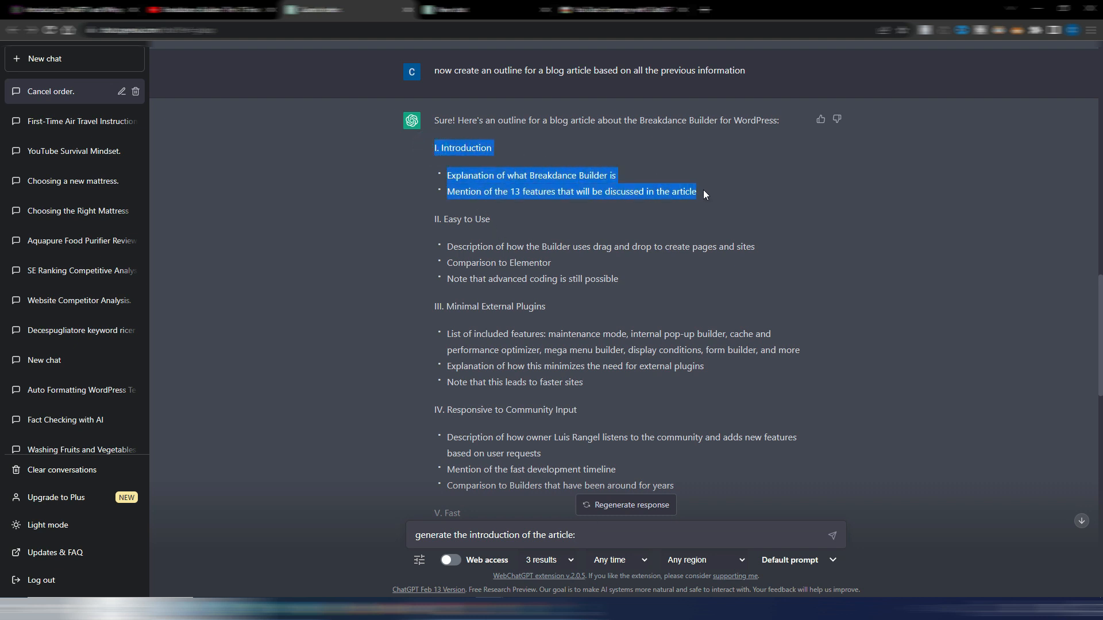
pyautogui.rightClick(692, 191)
pyautogui.click(702, 198)
pyautogui.click(588, 539)
pyautogui.hotkey('shift', 'Return')
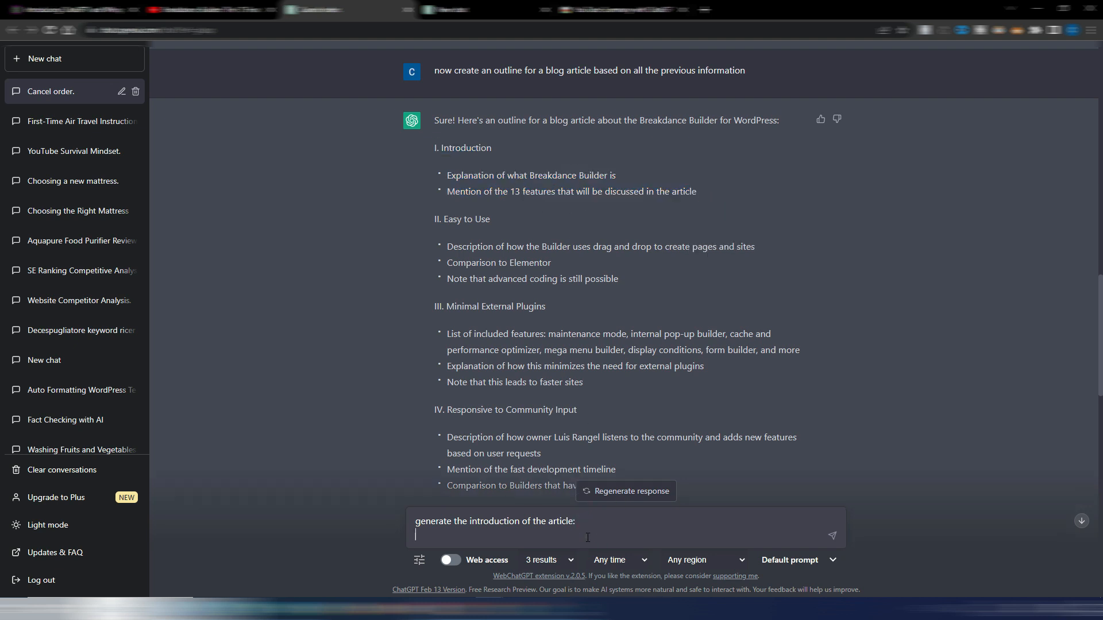
pyautogui.hotkey('ctrl', 'v')
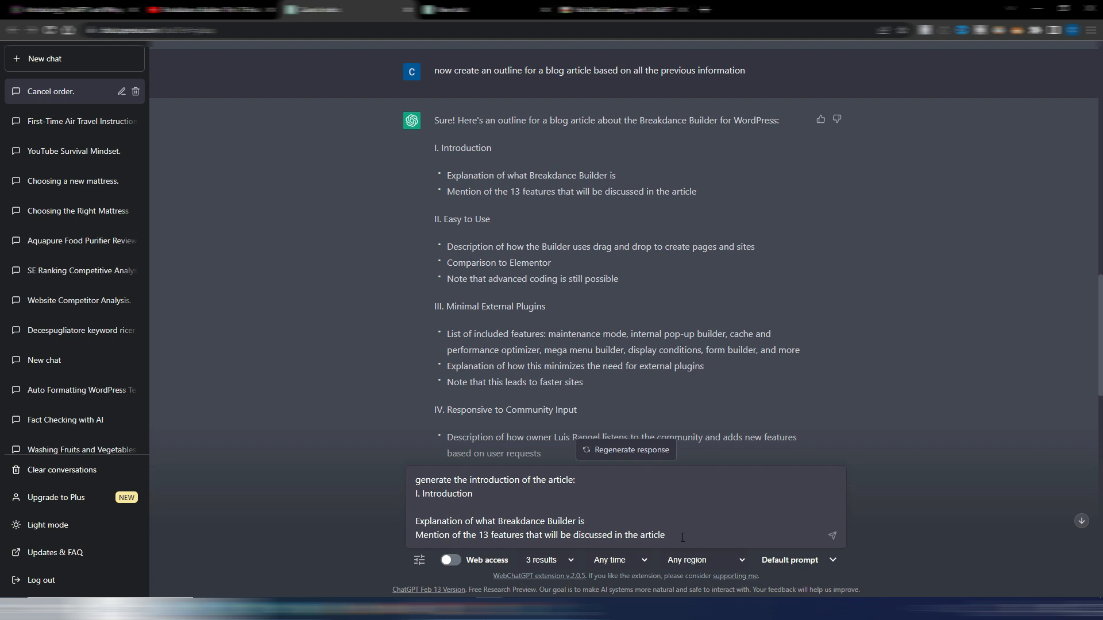
pyautogui.press('Return')
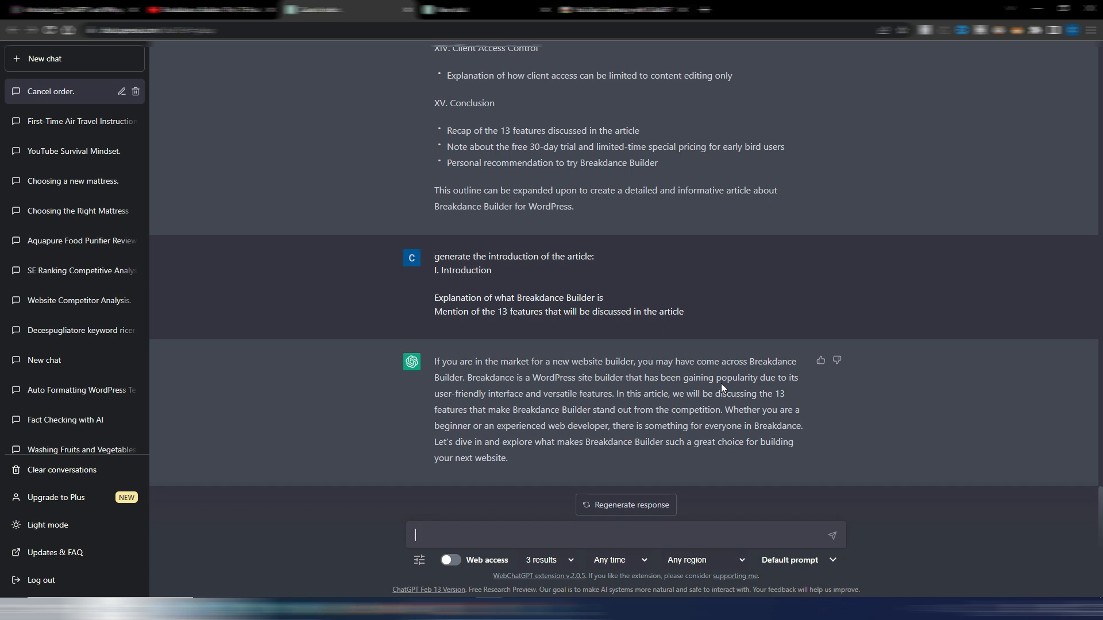
# Submit the prompt "now continue and generate the next section of the blog:" followed by the outline's "II. Easy to Use" section with its three bullet points
pyautogui.scroll(10, 721, 383)
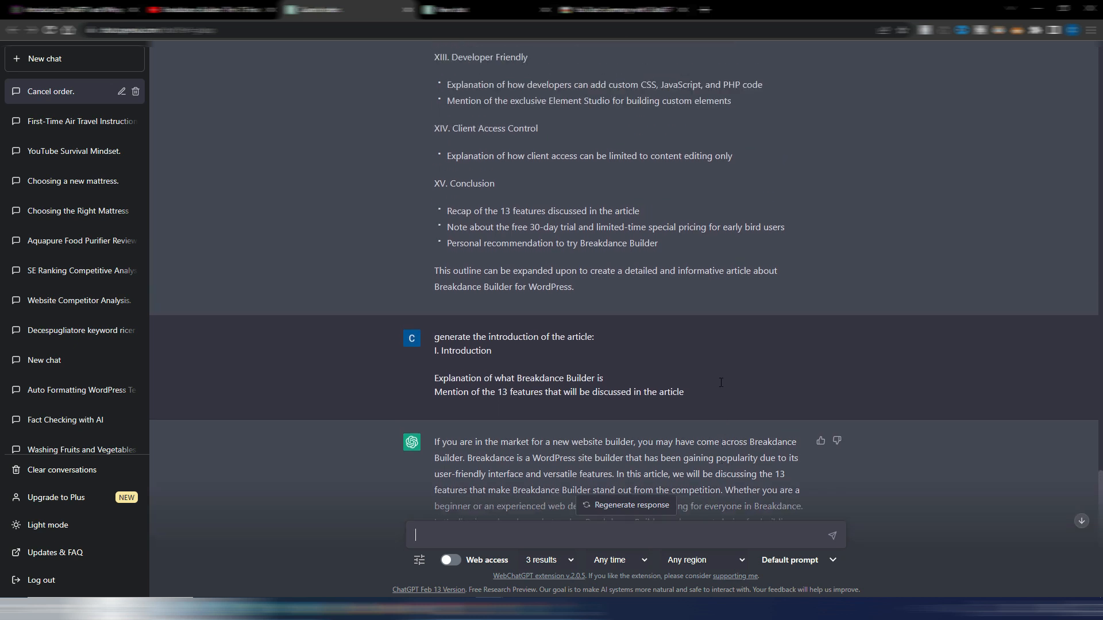
pyautogui.scroll(8, 721, 382)
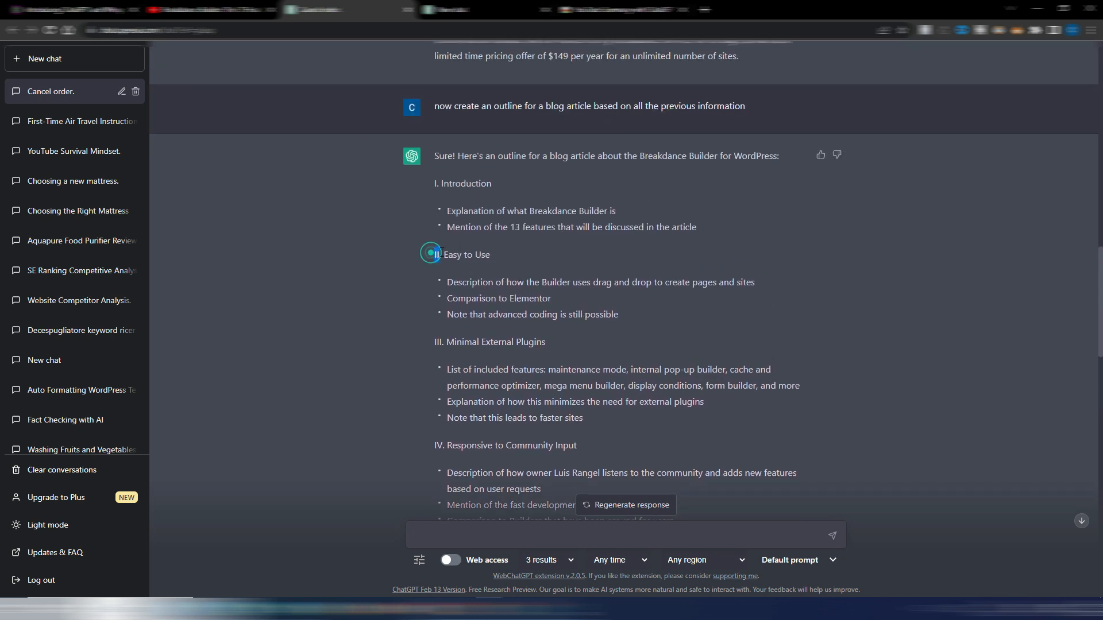
pyautogui.moveTo(432, 254); pyautogui.dragTo(621, 314)
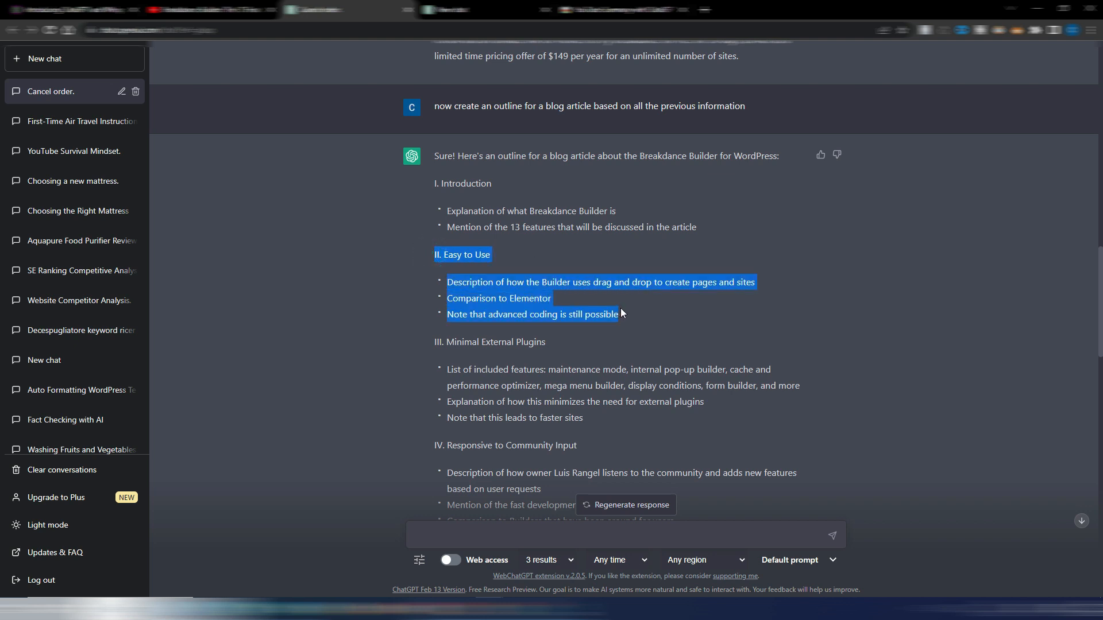
pyautogui.scroll(-1, 657, 352)
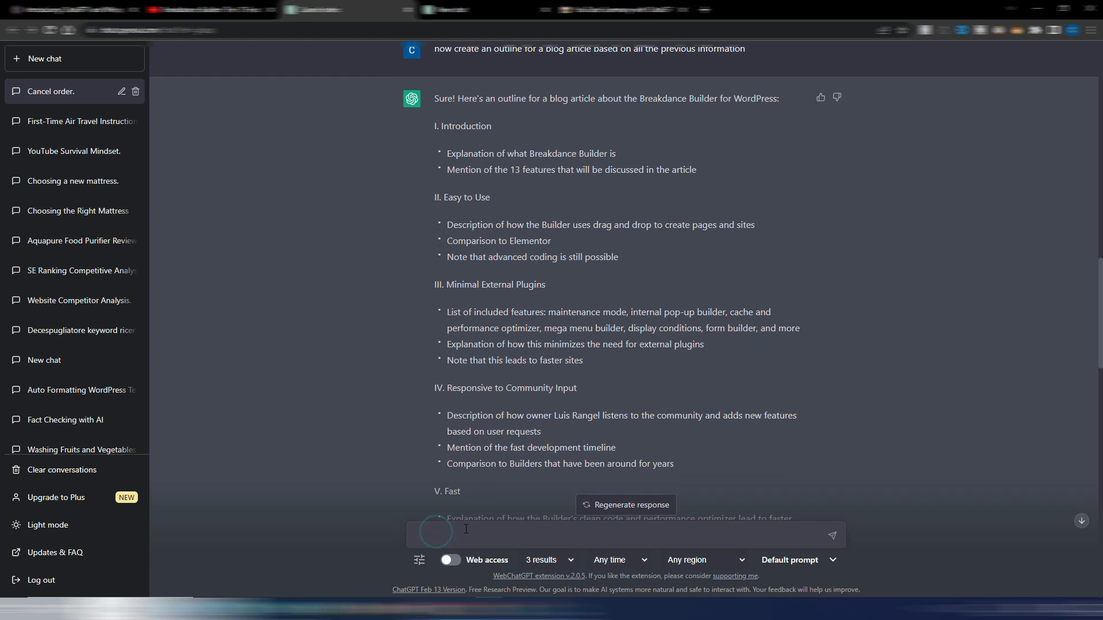
pyautogui.hotkey('ctrl', 'v')
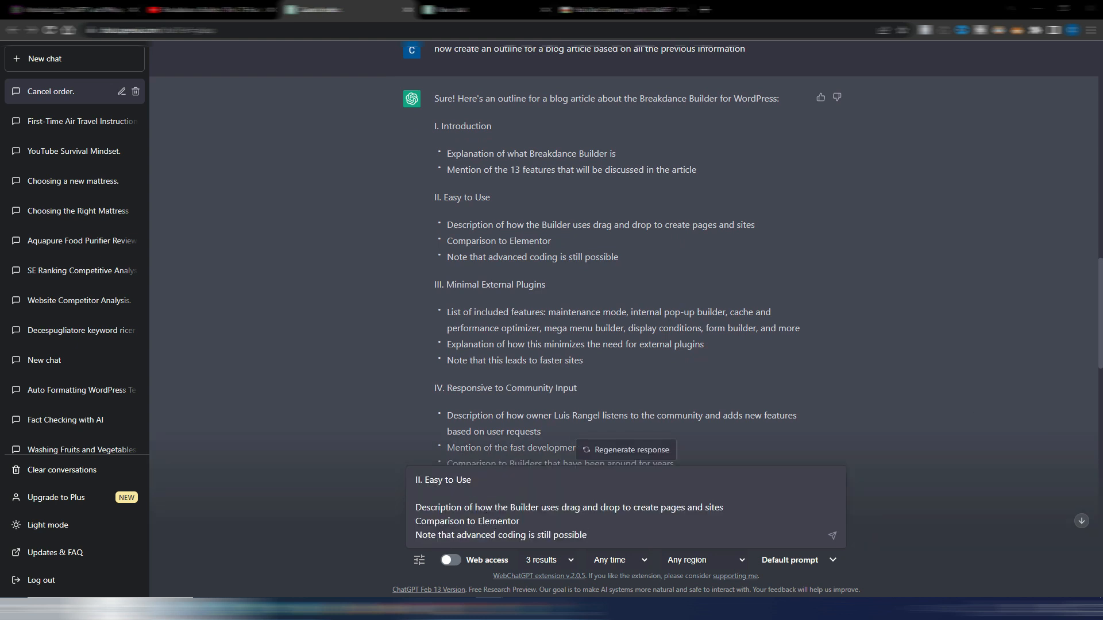
pyautogui.click(417, 474)
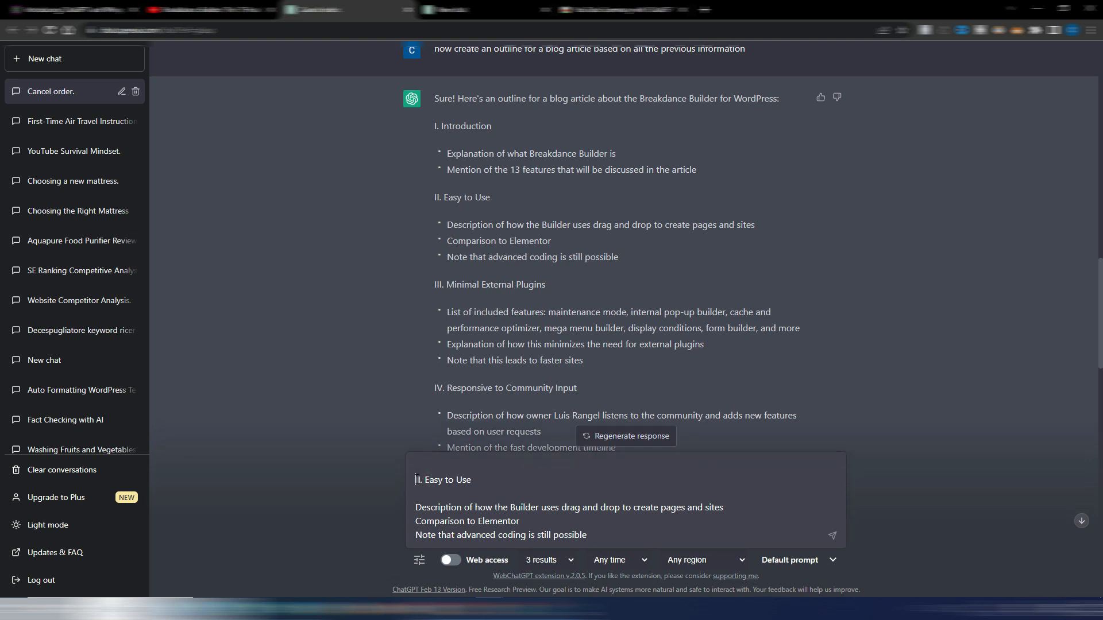
pyautogui.hotkey('shift', 'Return')
pyautogui.write('now continue and generate the next section of the blog:')
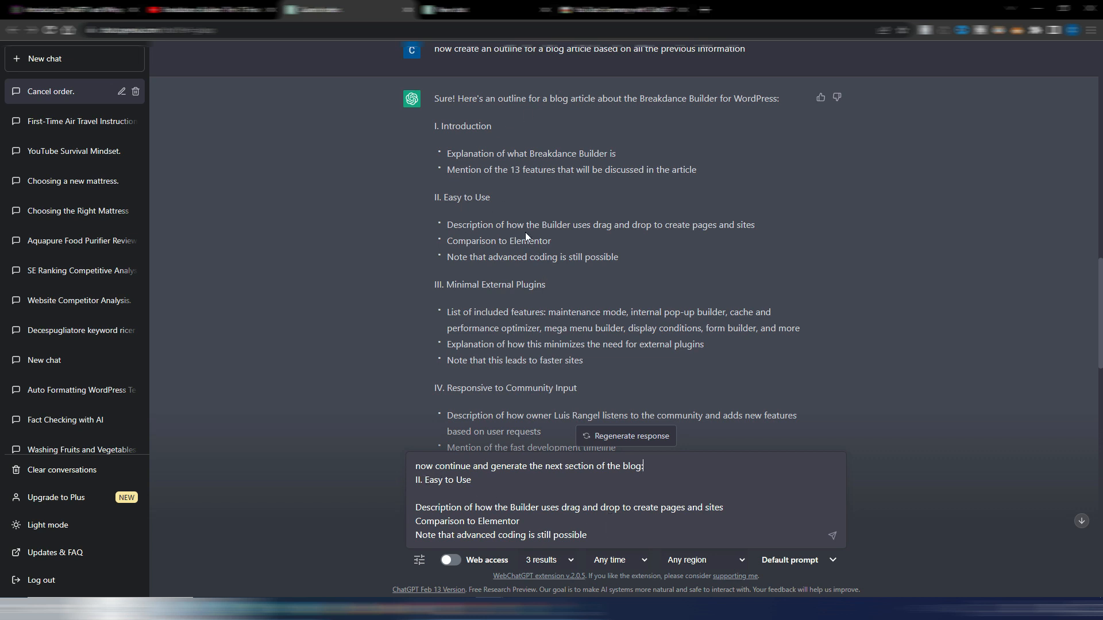
pyautogui.click(610, 538)
pyautogui.press('Return')
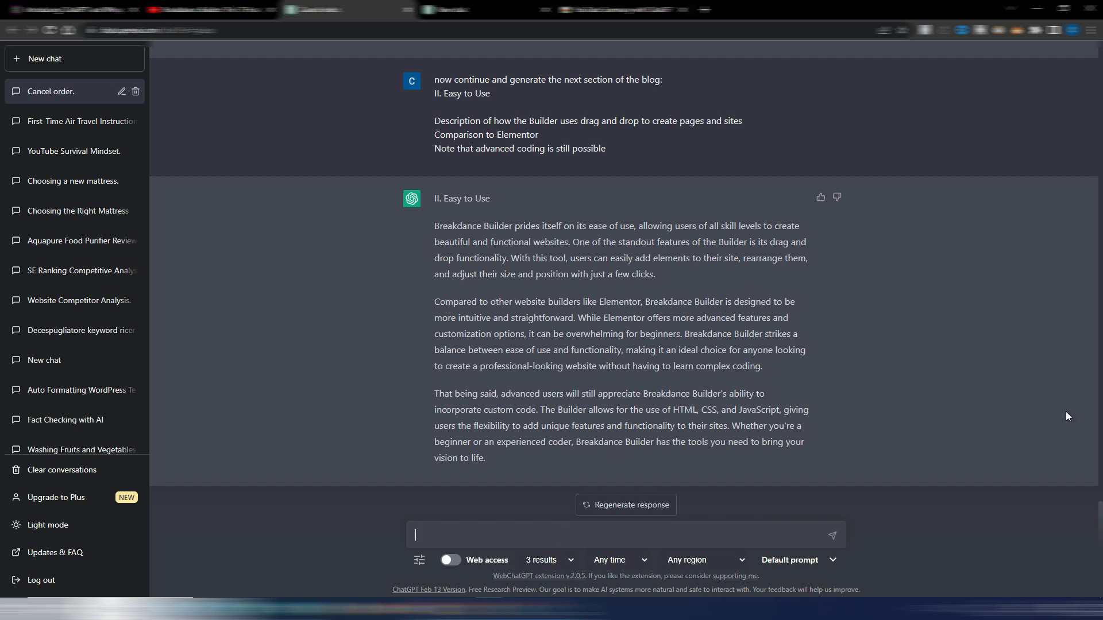
# Review the whole conversation, from the original transcript and summary through the outline to the generated "II. Easy to Use" section
pyautogui.scroll(15, 994, 437)
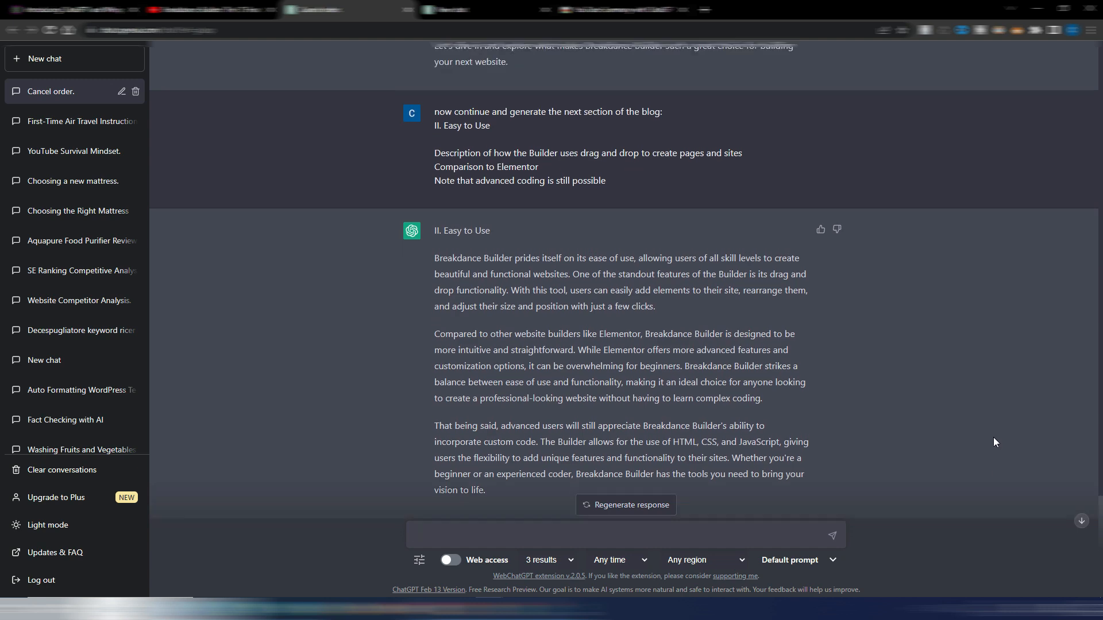
pyautogui.scroll(10, 993, 437)
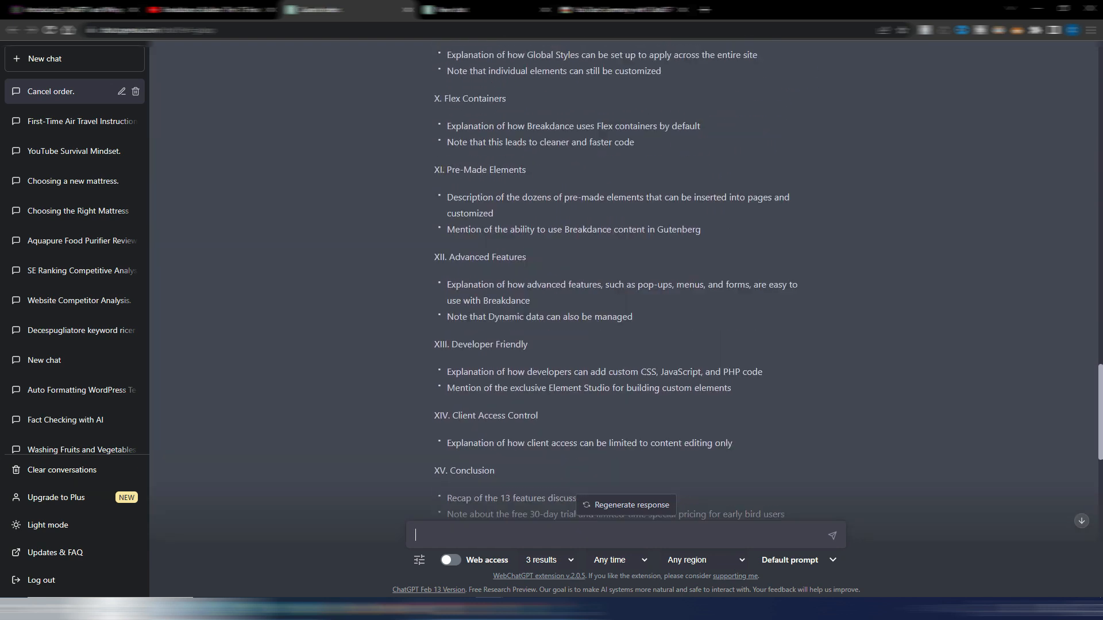
pyautogui.scroll(15, 994, 437)
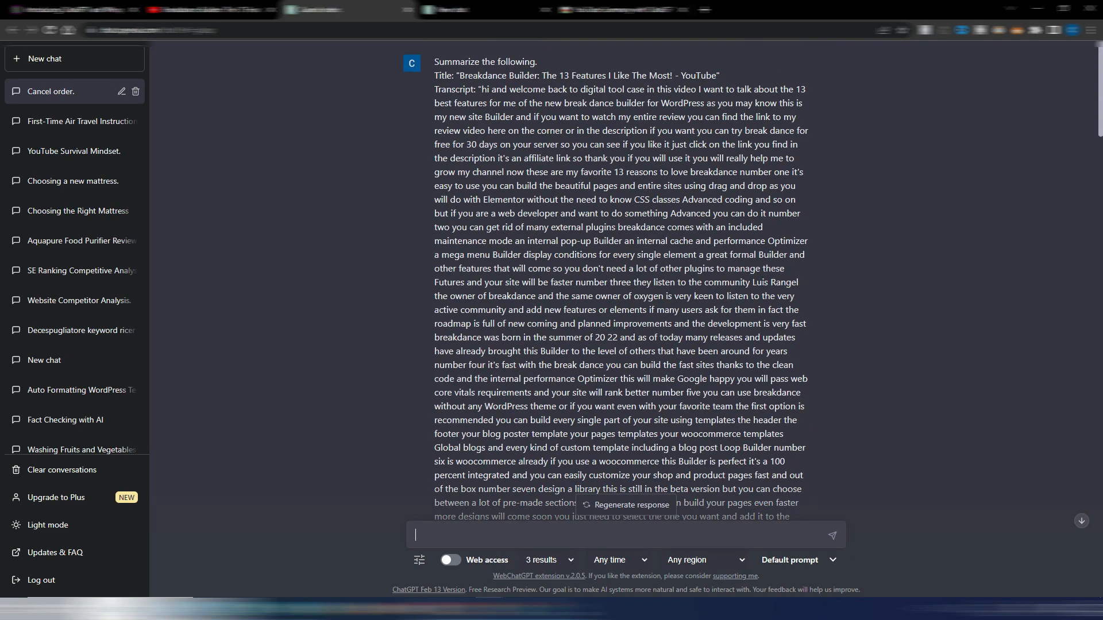
pyautogui.scroll(-20, 753, 280)
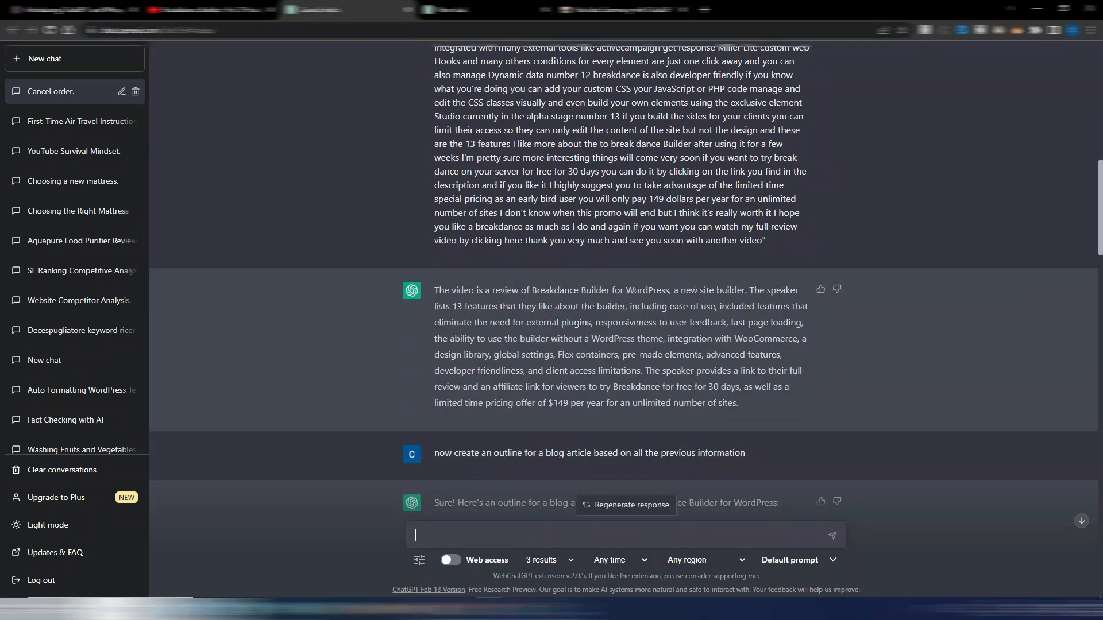
pyautogui.scroll(-9, 626, 279)
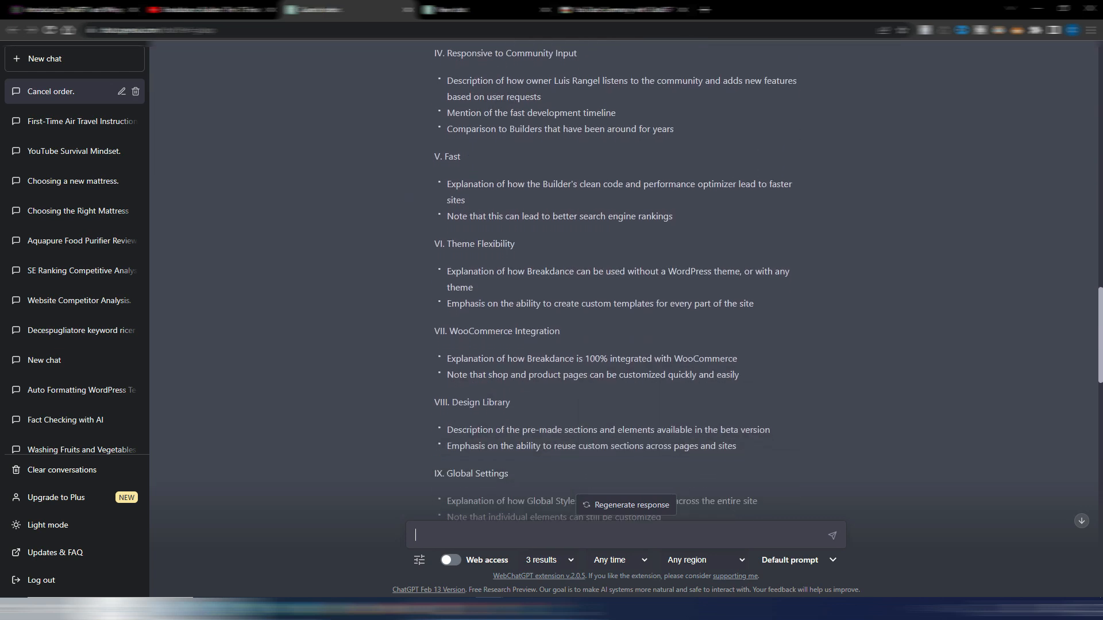
pyautogui.scroll(-4, 626, 280)
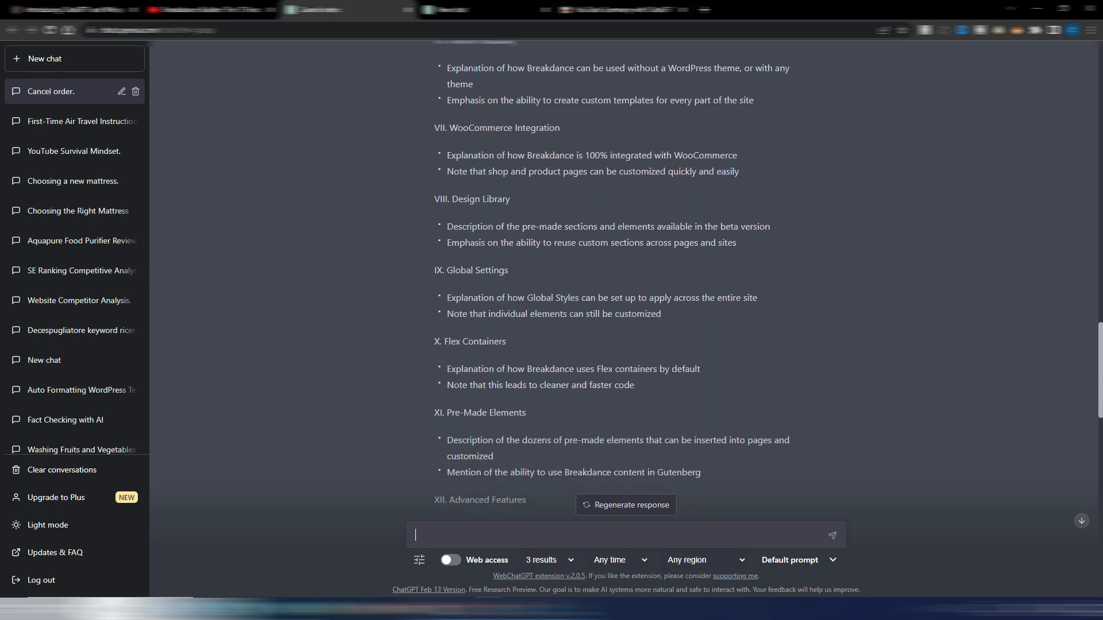
pyautogui.scroll(-8, 626, 279)
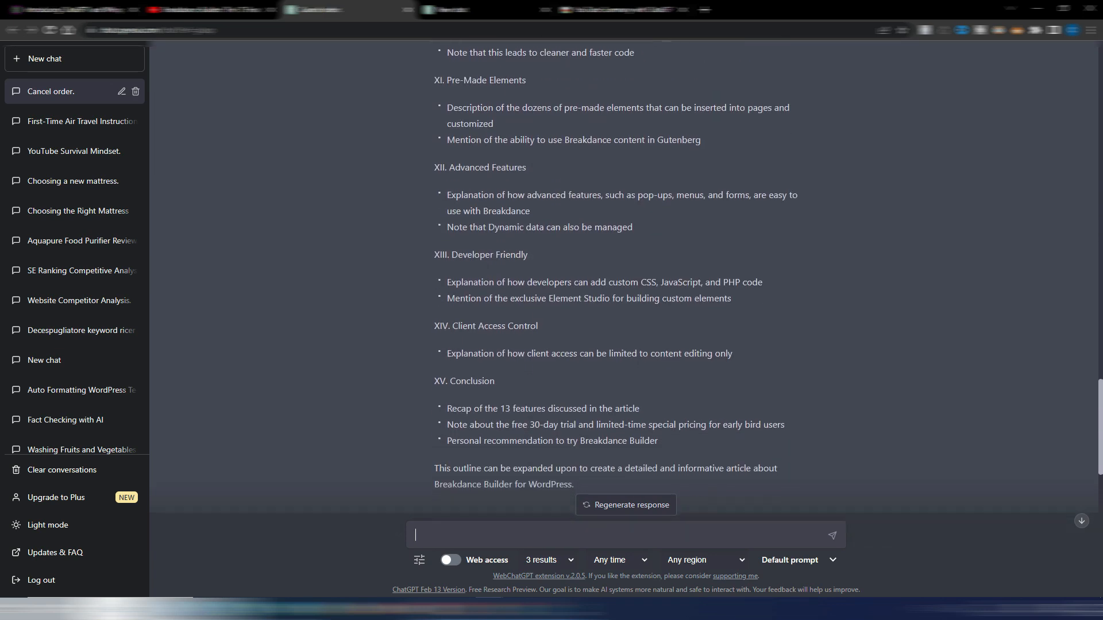
pyautogui.scroll(-8, 627, 279)
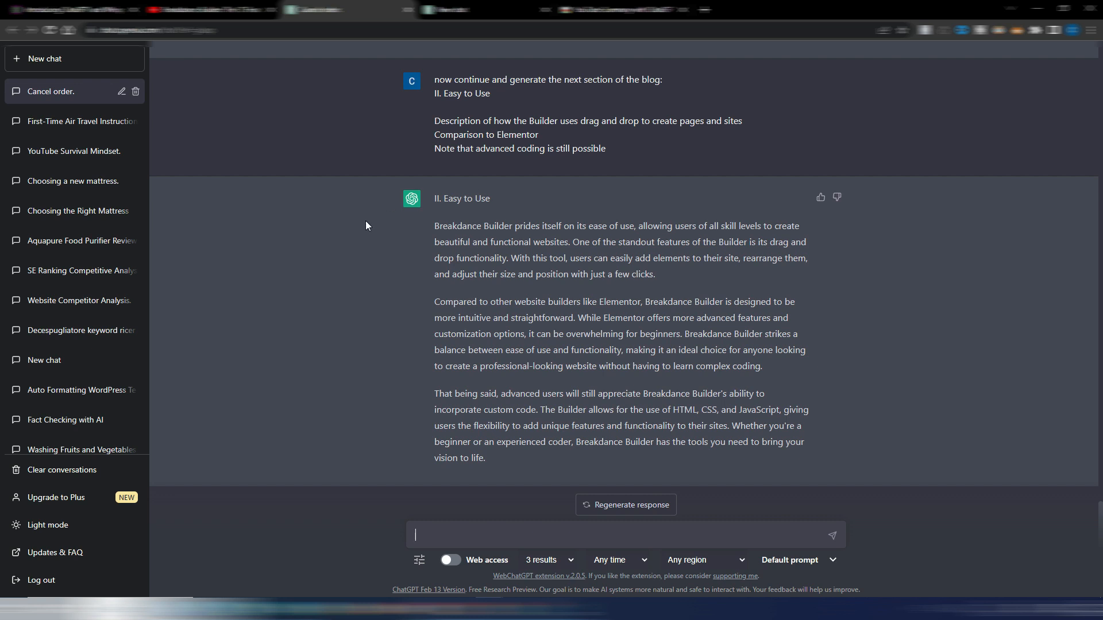
# On the Breakdance Builder YouTube video page, collapse Transcript & Summary and show YouTube's built-in transcript
pyautogui.click(623, 10)
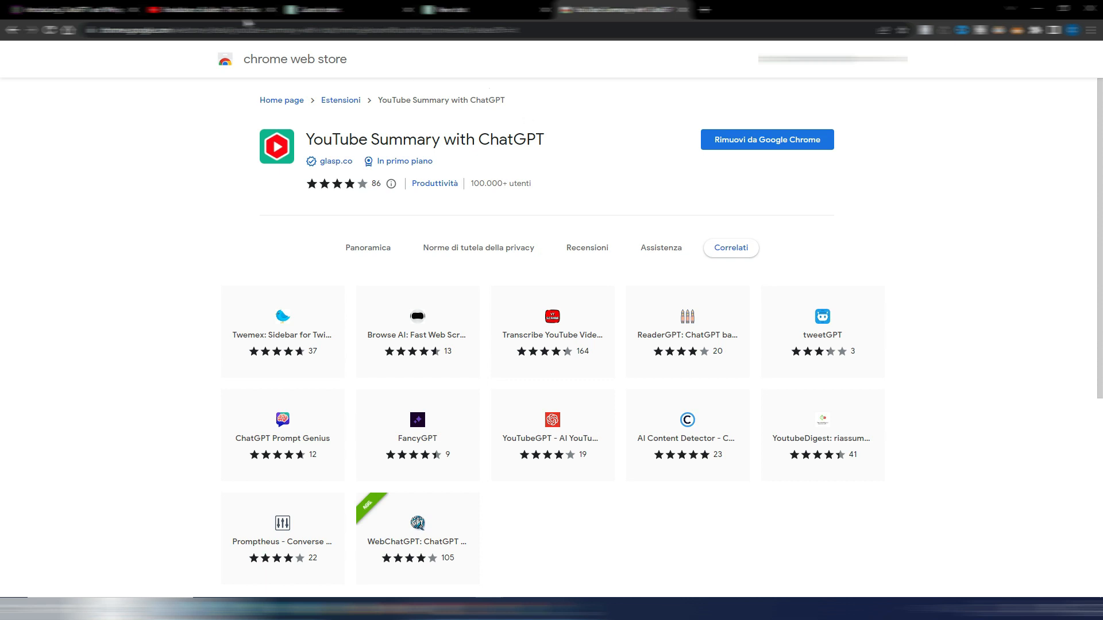
pyautogui.click(203, 10)
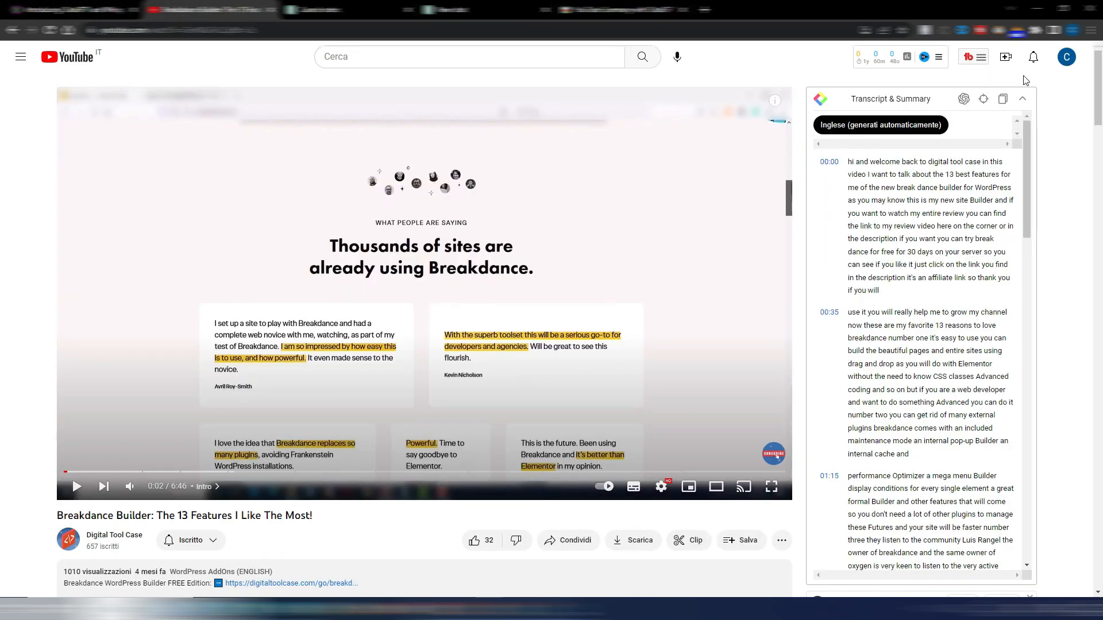
pyautogui.click(1022, 99)
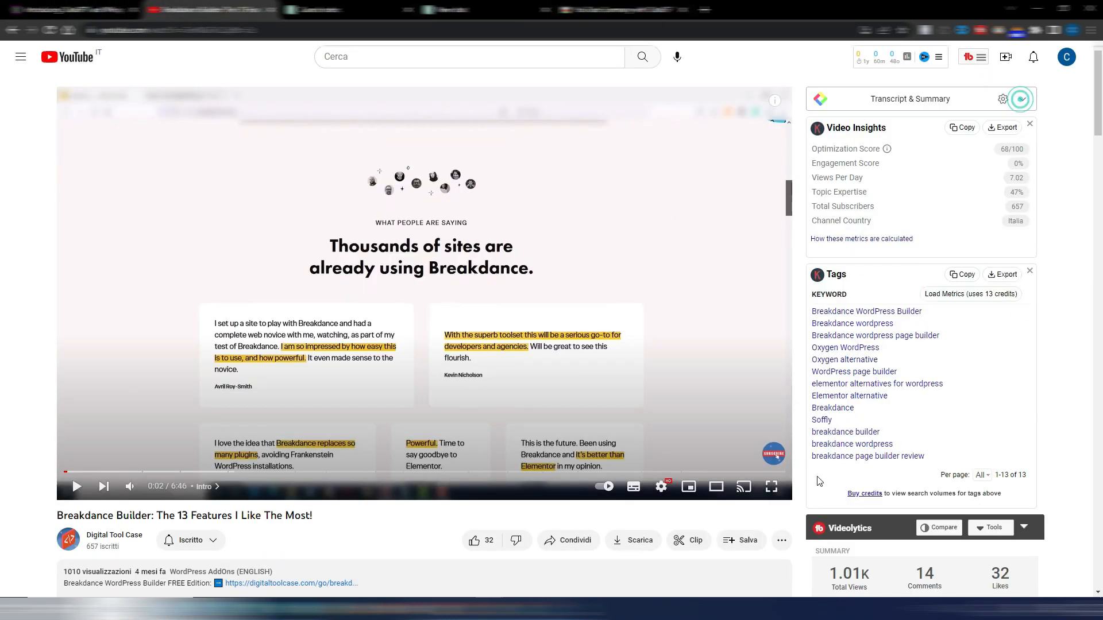
pyautogui.click(784, 542)
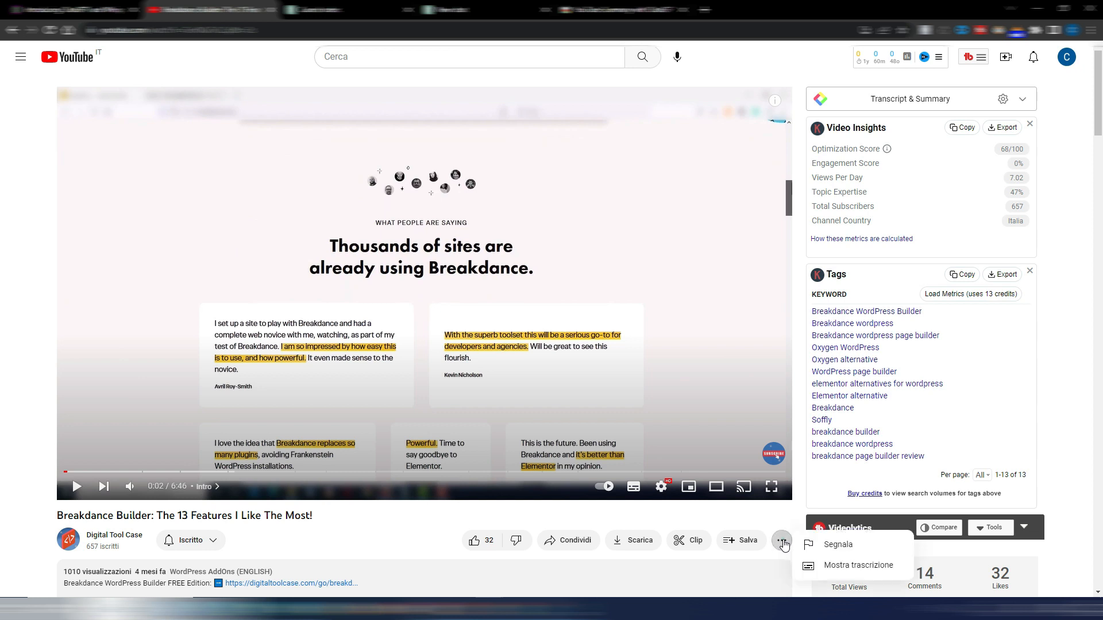
pyautogui.click(849, 568)
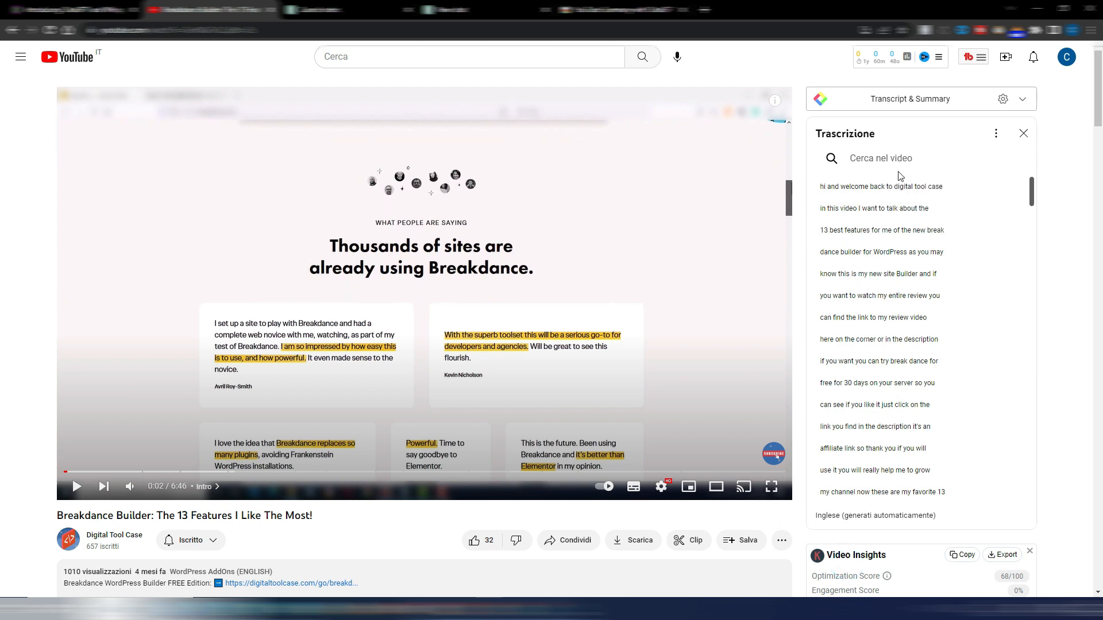
# Turn the timestamps of the built-in transcript on and off again
pyautogui.click(996, 133)
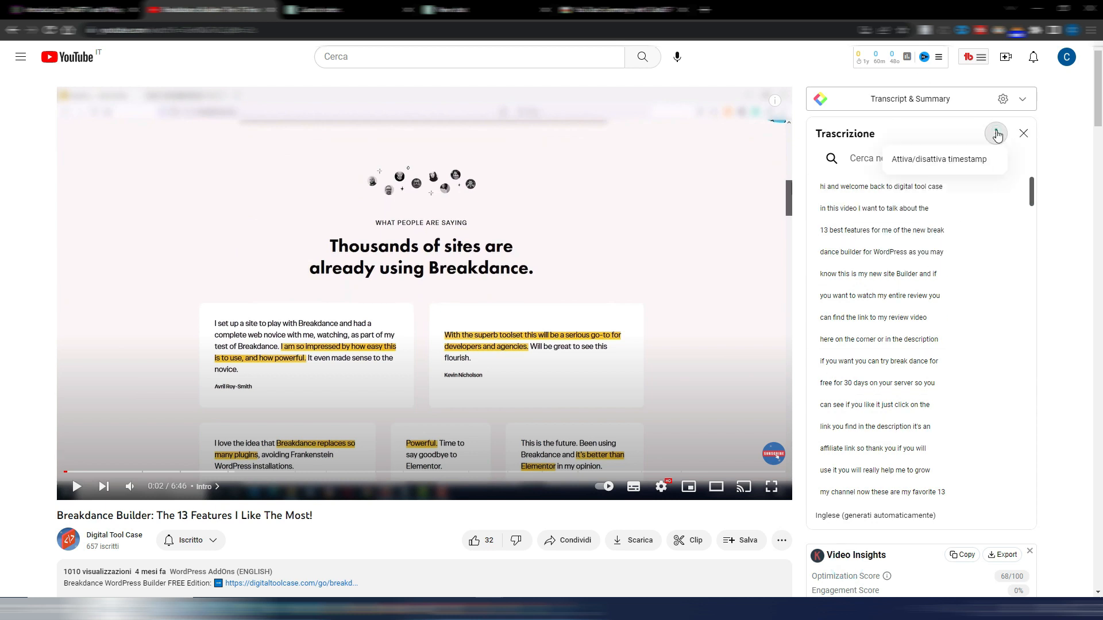
pyautogui.click(929, 156)
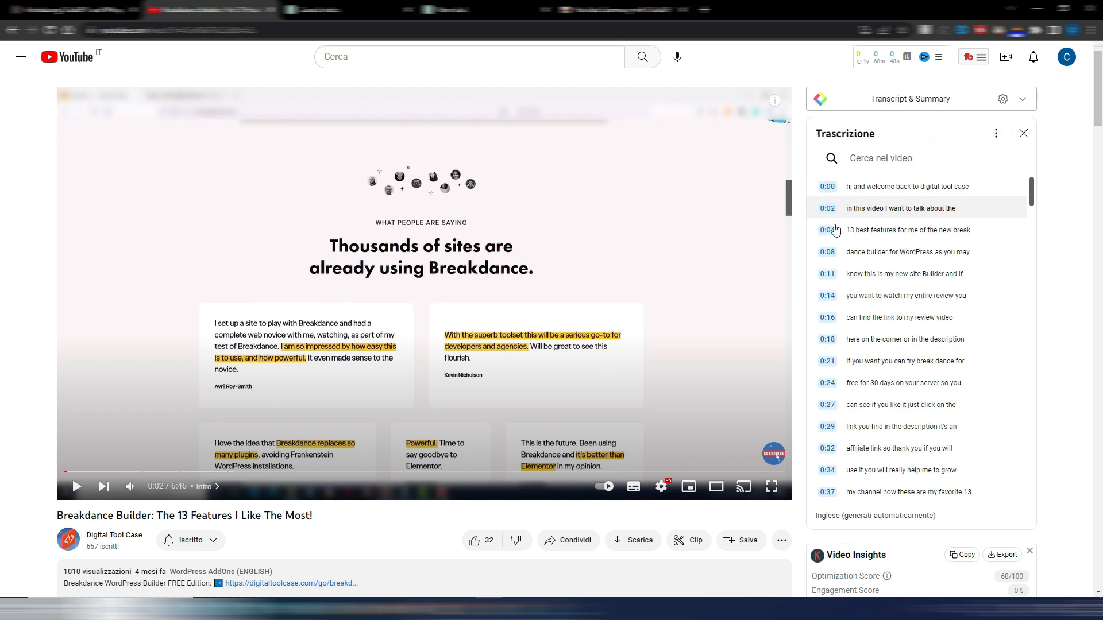
pyautogui.click(996, 133)
pyautogui.click(932, 160)
# Copy the entire built-in video transcript as text without timestamps
pyautogui.moveTo(818, 185); pyautogui.dragTo(931, 494)
pyautogui.rightClick(910, 468)
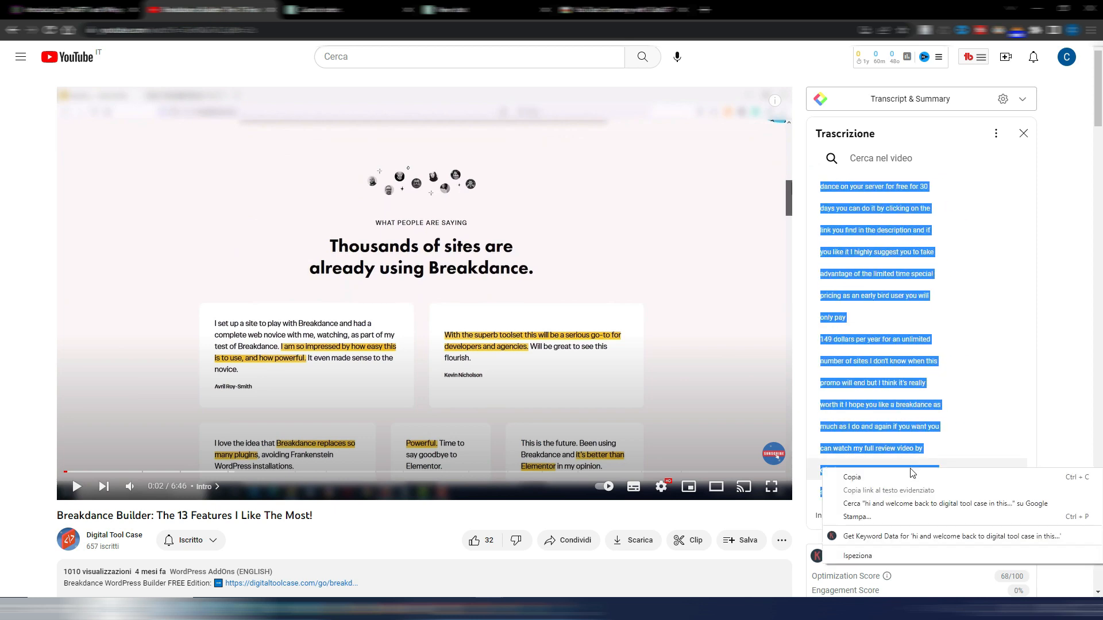
pyautogui.click(912, 477)
# In an empty ChatGPT chat, submit "summarize the following text in at least 10 bullet points, with all the main information:" followed by the copied transcript
pyautogui.click(468, 13)
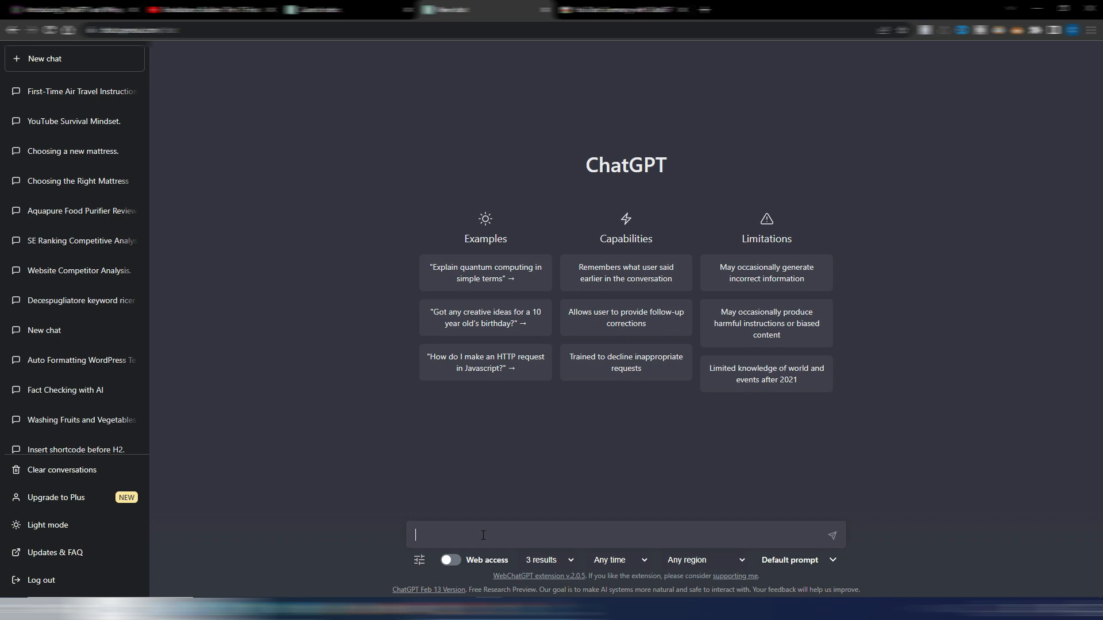
pyautogui.write('summarize the following text in at least 10 bullet points, with all the main information:')
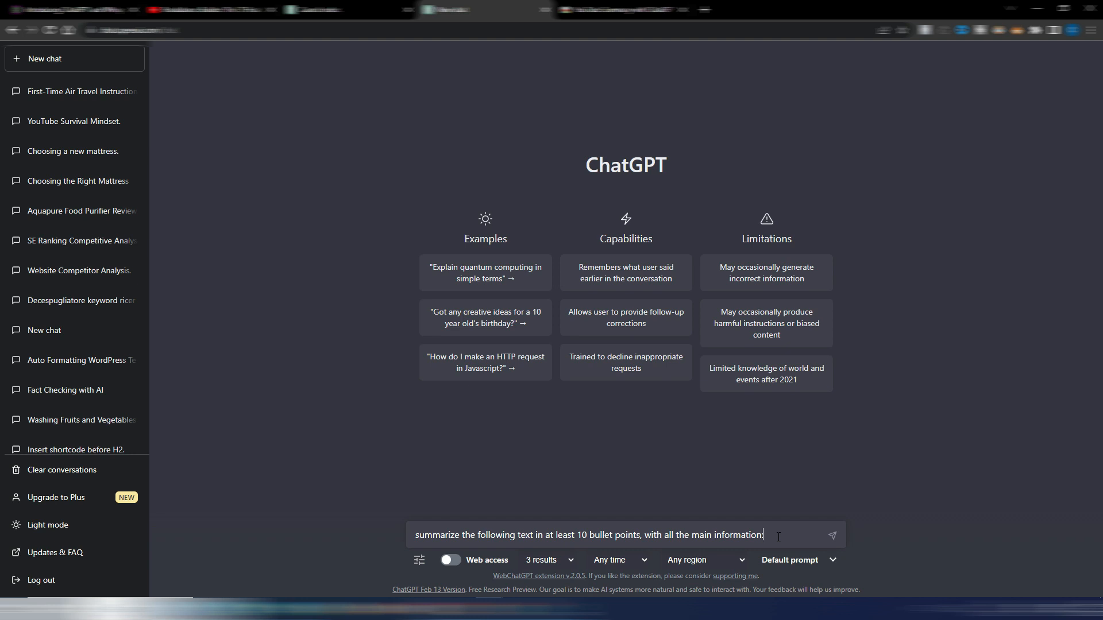
pyautogui.hotkey('shift', 'Return')
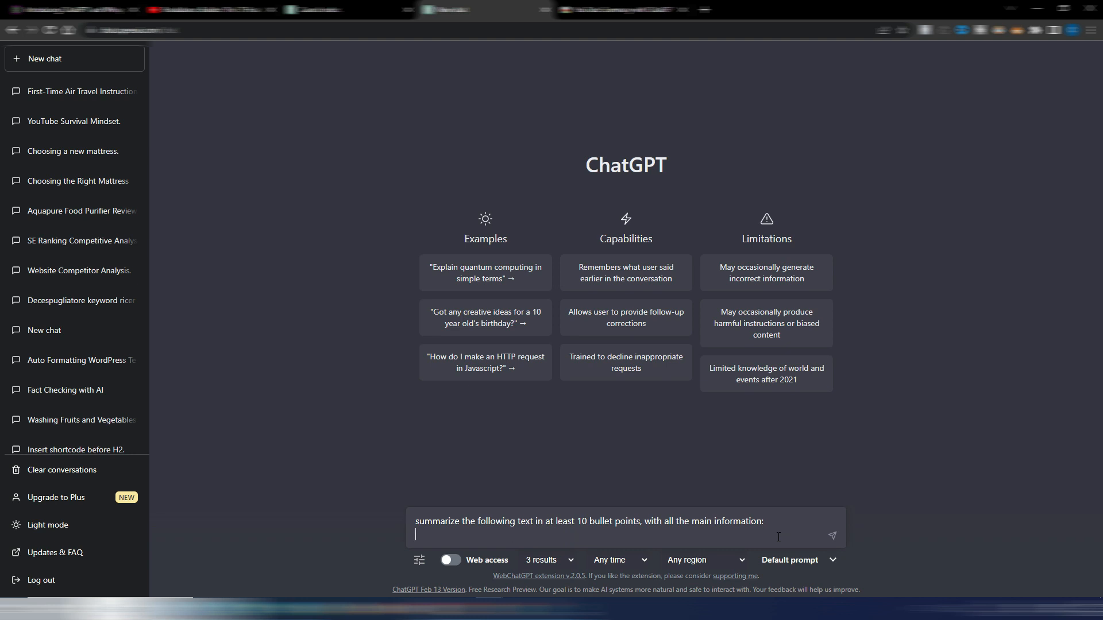
pyautogui.hotkey('ctrl', 'v')
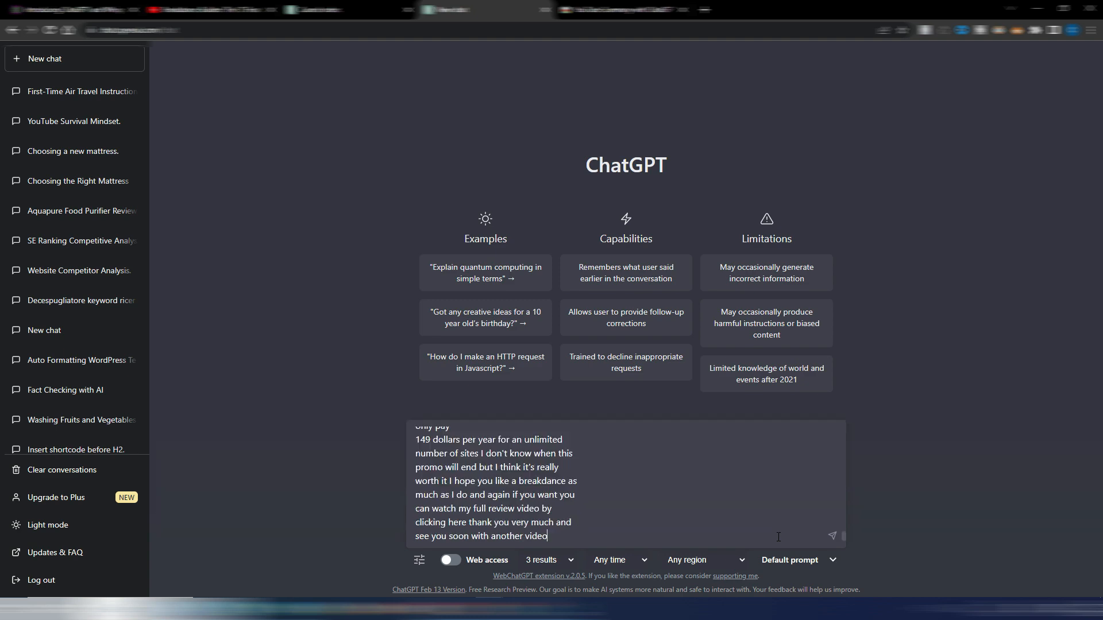
pyautogui.press('Return')
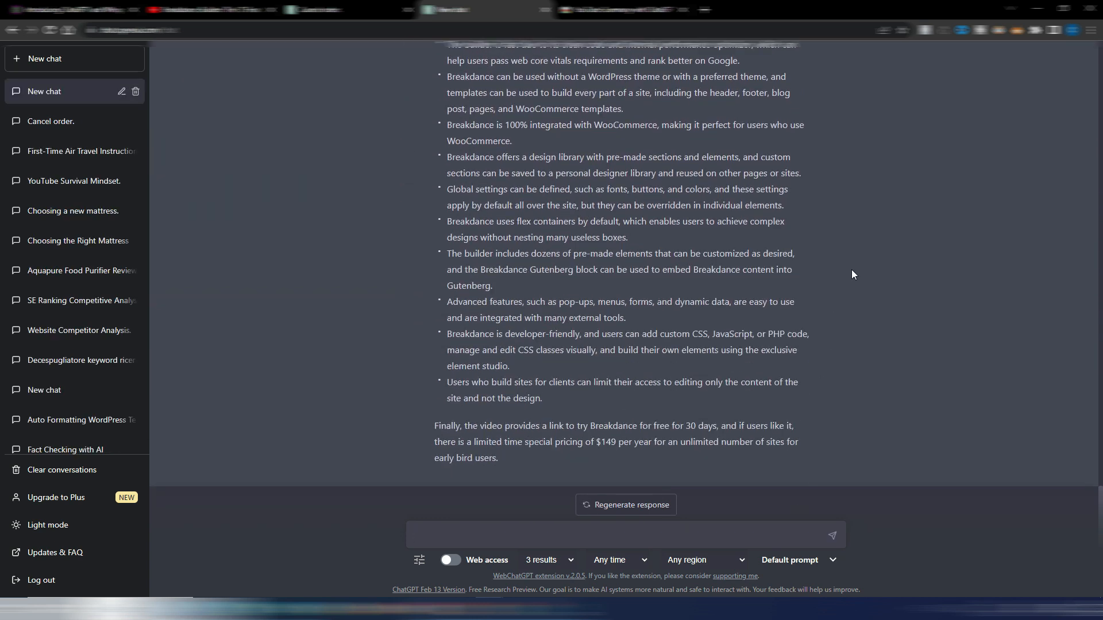
# Check the bullet-point summary and submit the prompt "Now create an outline for a blog article based on all the previous information."
pyautogui.scroll(4, 737, 325)
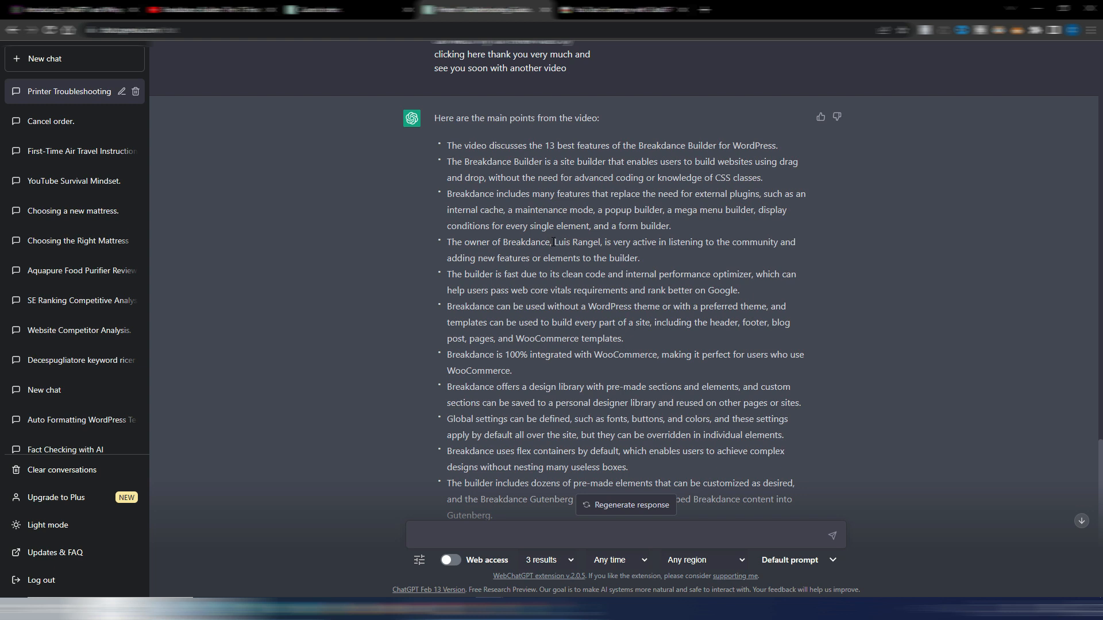
pyautogui.moveTo(553, 242); pyautogui.dragTo(600, 239)
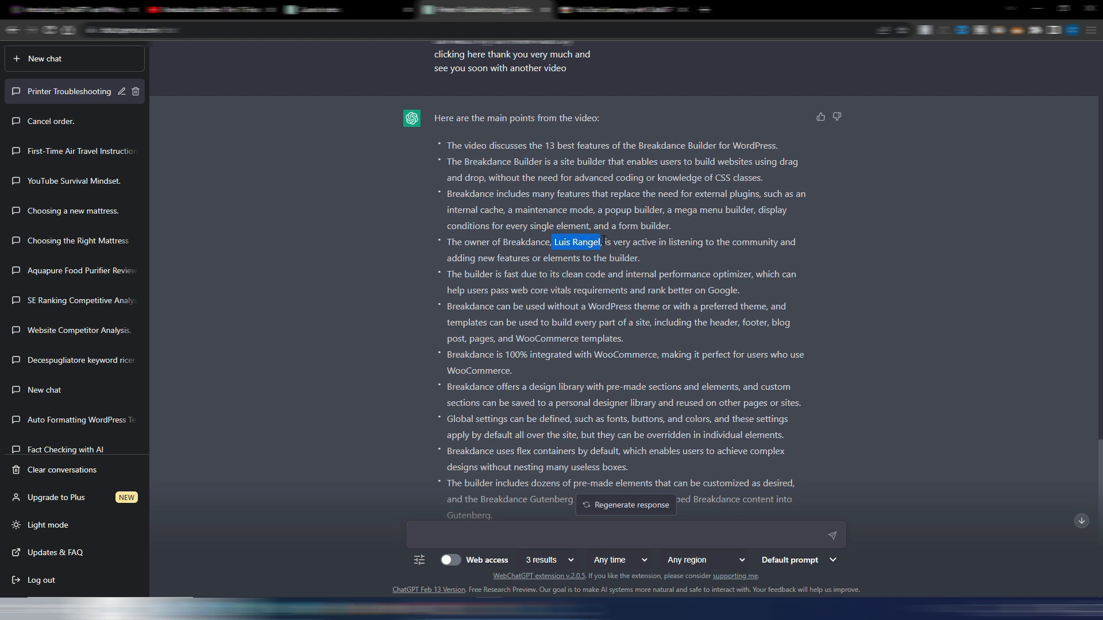
pyautogui.click(619, 241)
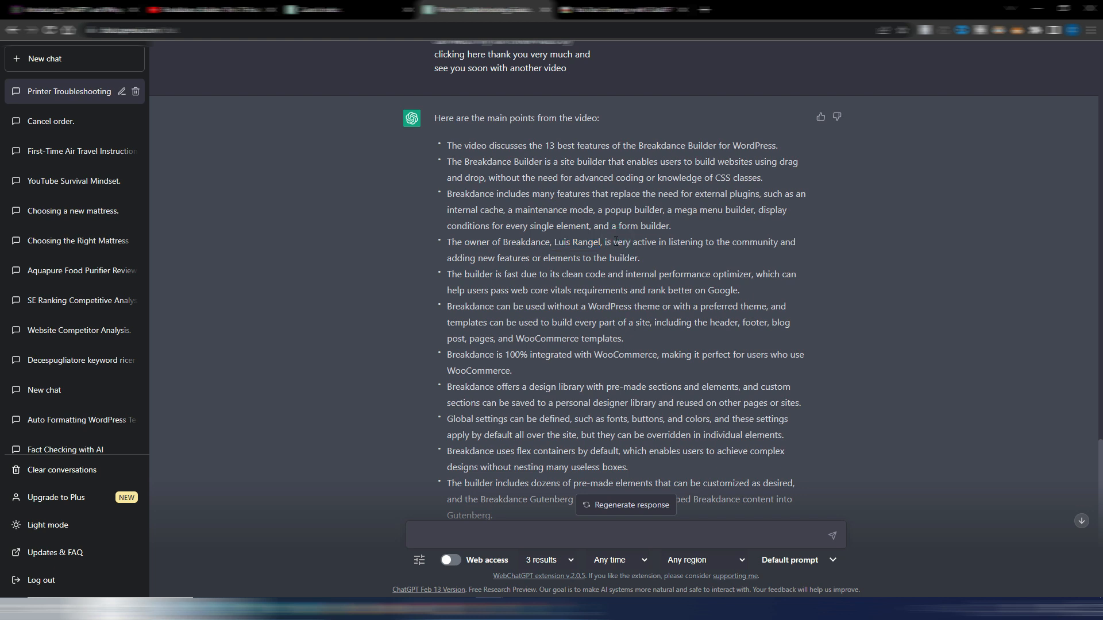
pyautogui.scroll(-4, 616, 255)
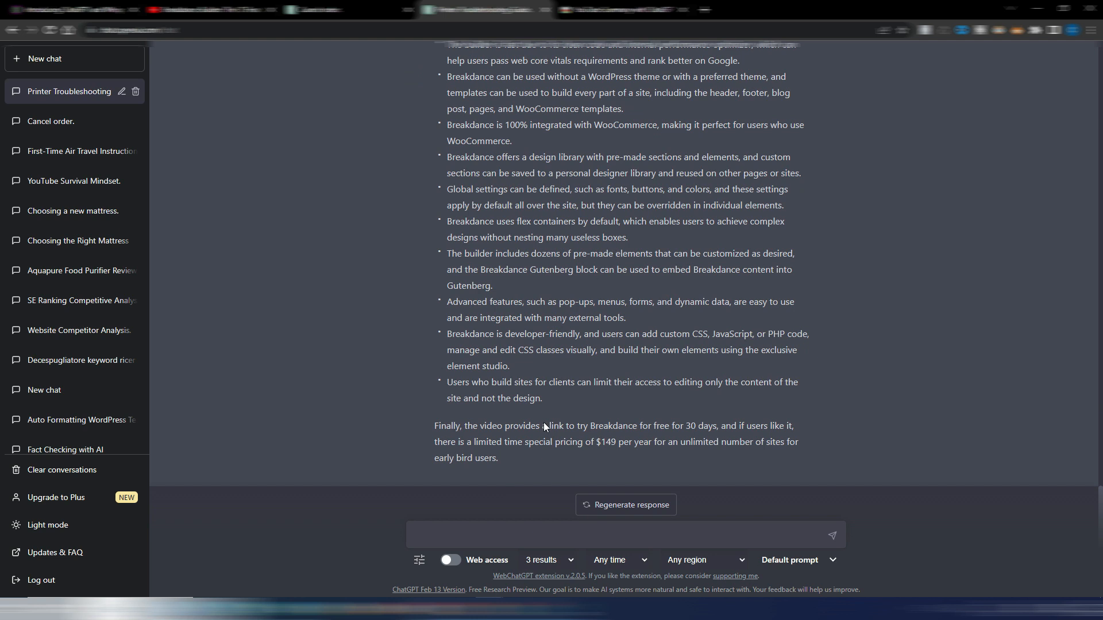
pyautogui.click(483, 538)
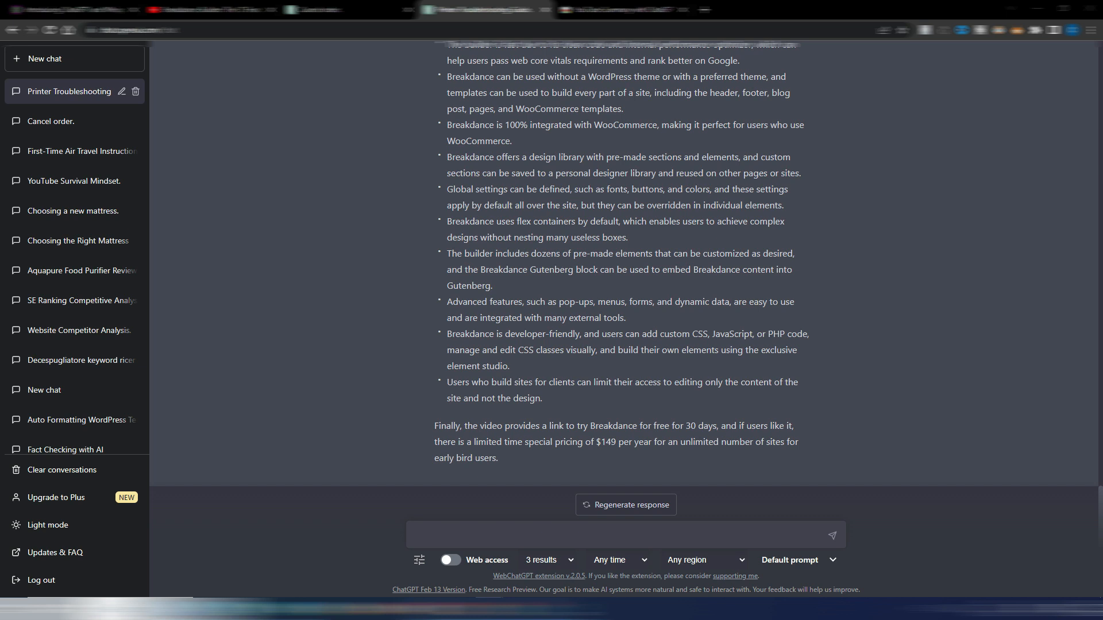
pyautogui.click(451, 536)
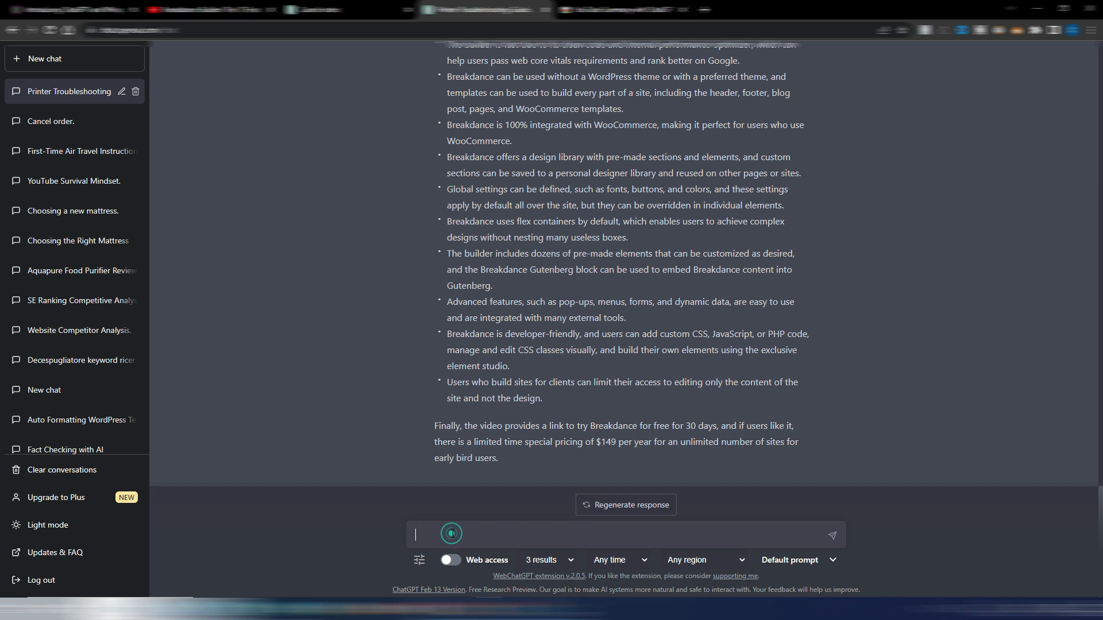
pyautogui.write('Now create an outline for a blog article based on all the previous information.')
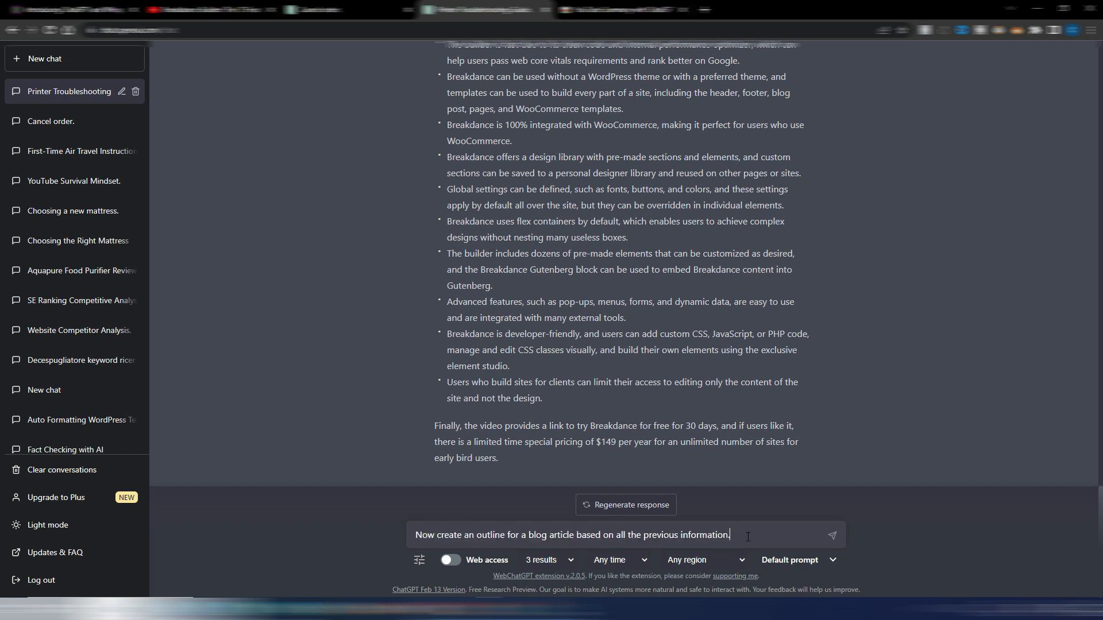
pyautogui.press('Return')
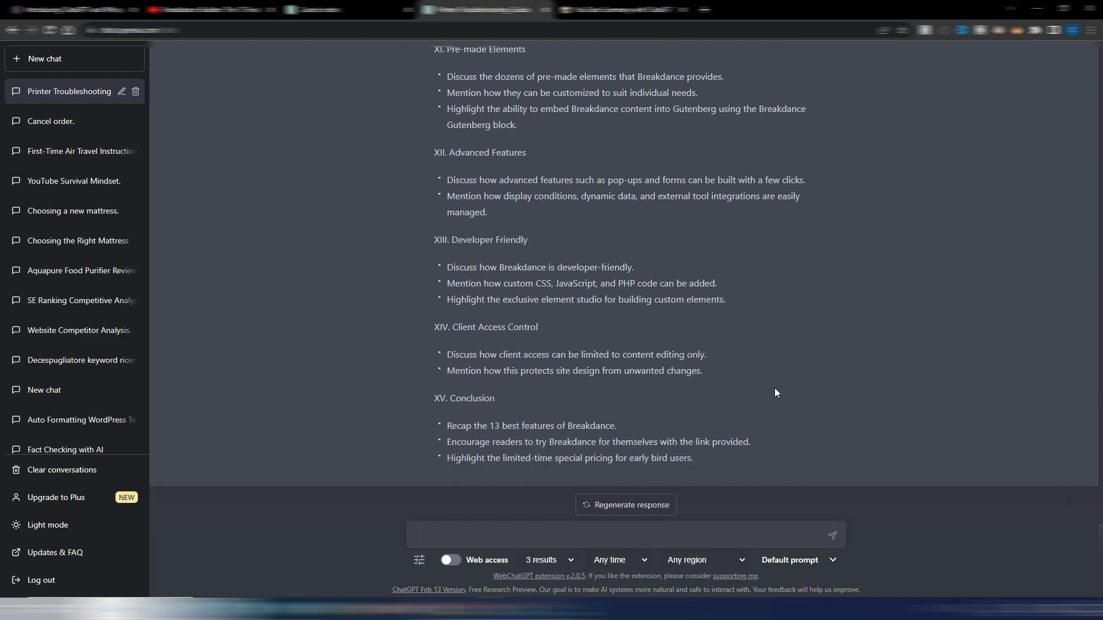
pyautogui.scroll(6, 775, 393)
pyautogui.scroll(-6, 774, 391)
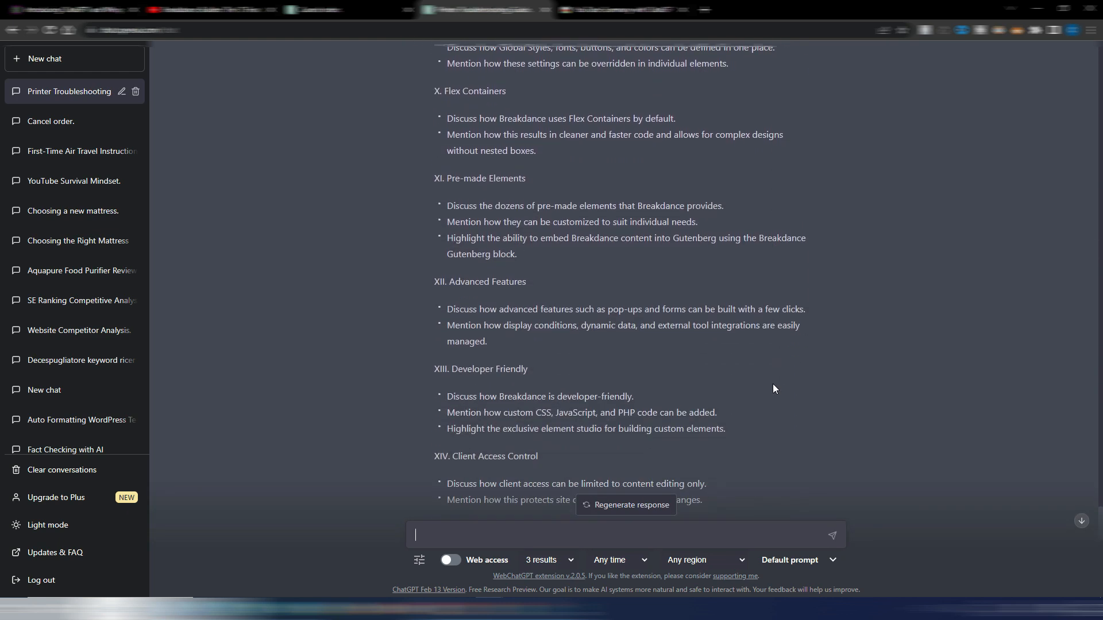